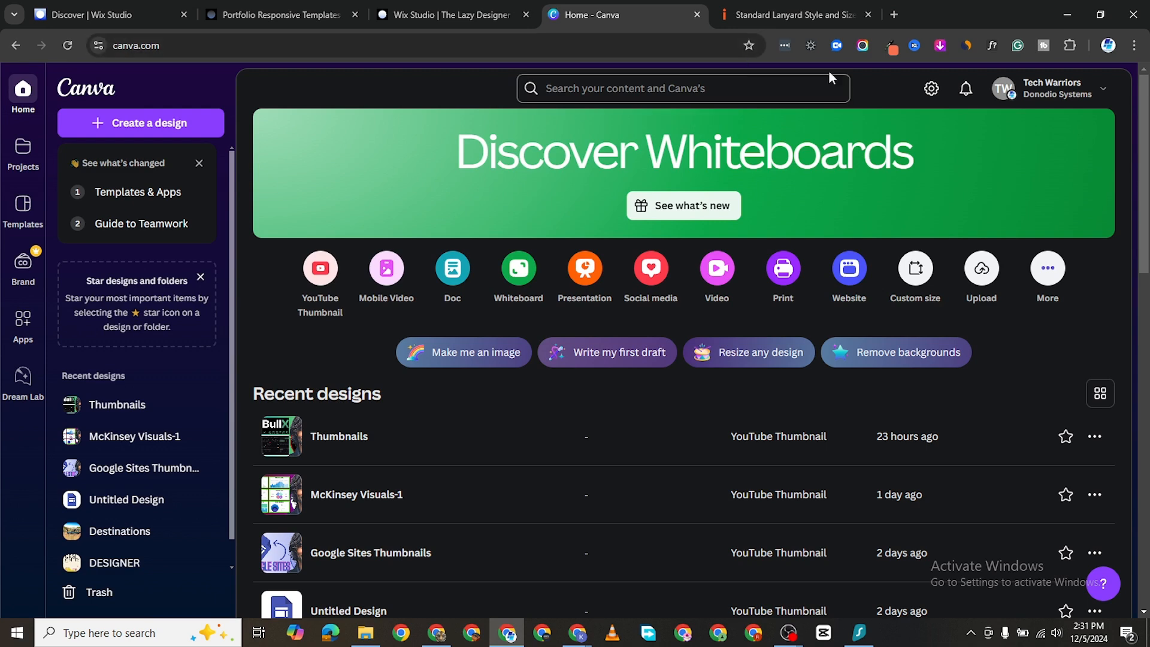
Check the millimetre sizes in the online lanyard size chart, and return to Canva to start a custom-size design.
{"action": "left_click", "coordinate": [785, 17]}
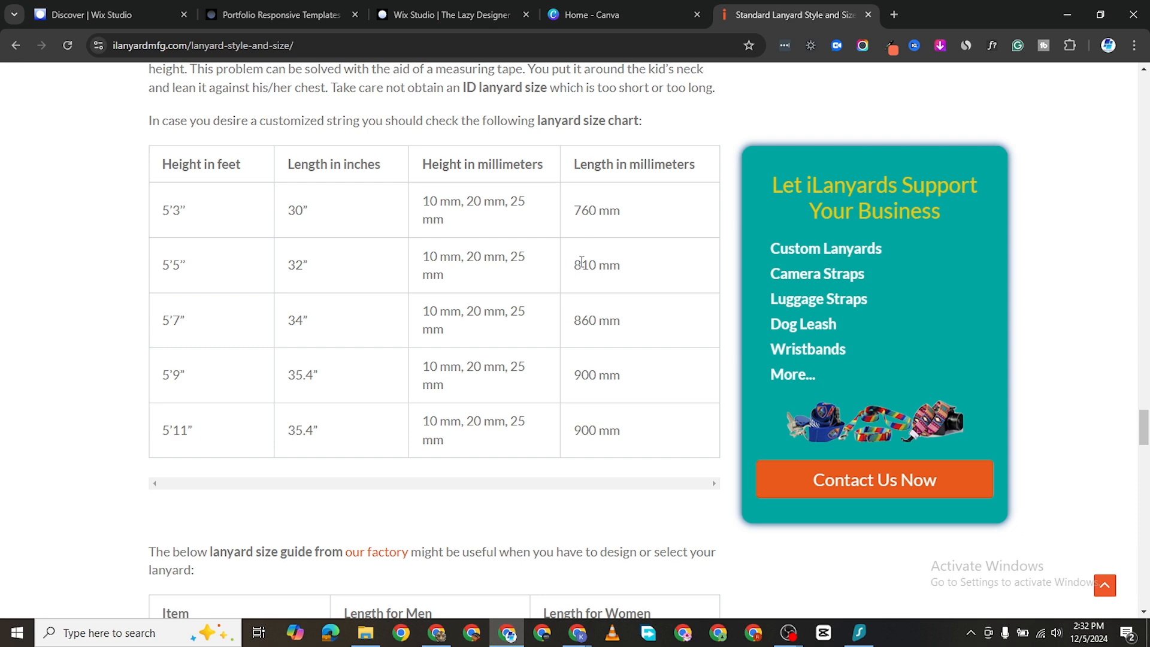
{"action": "left_click", "coordinate": [599, 15]}
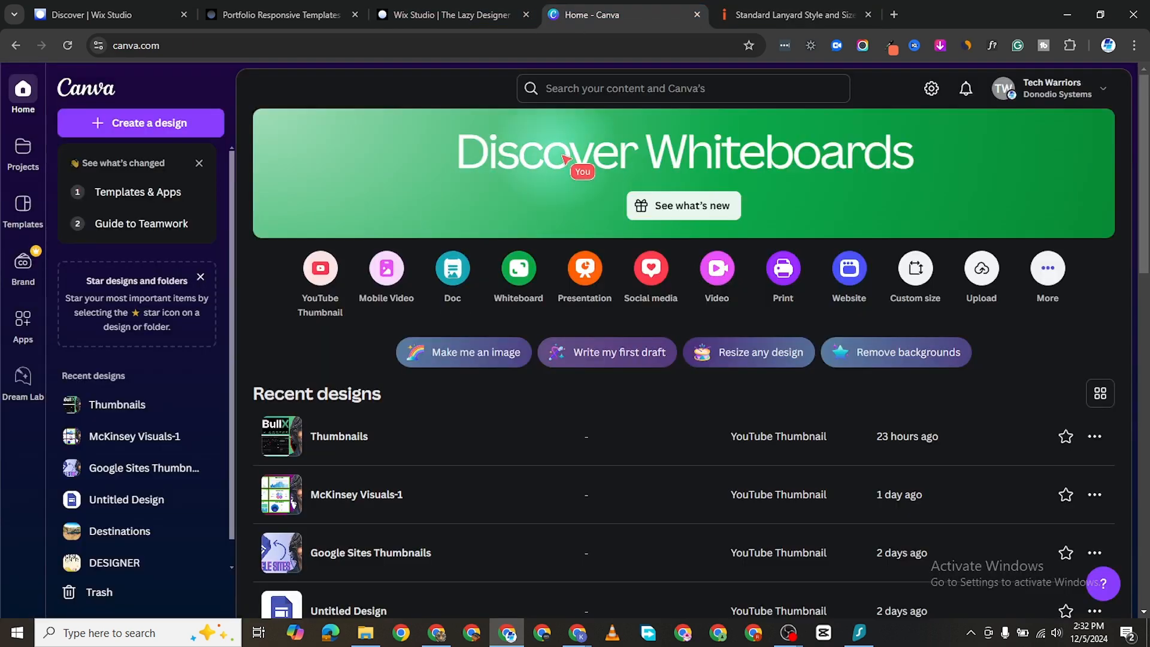
{"action": "left_click", "coordinate": [146, 226]}
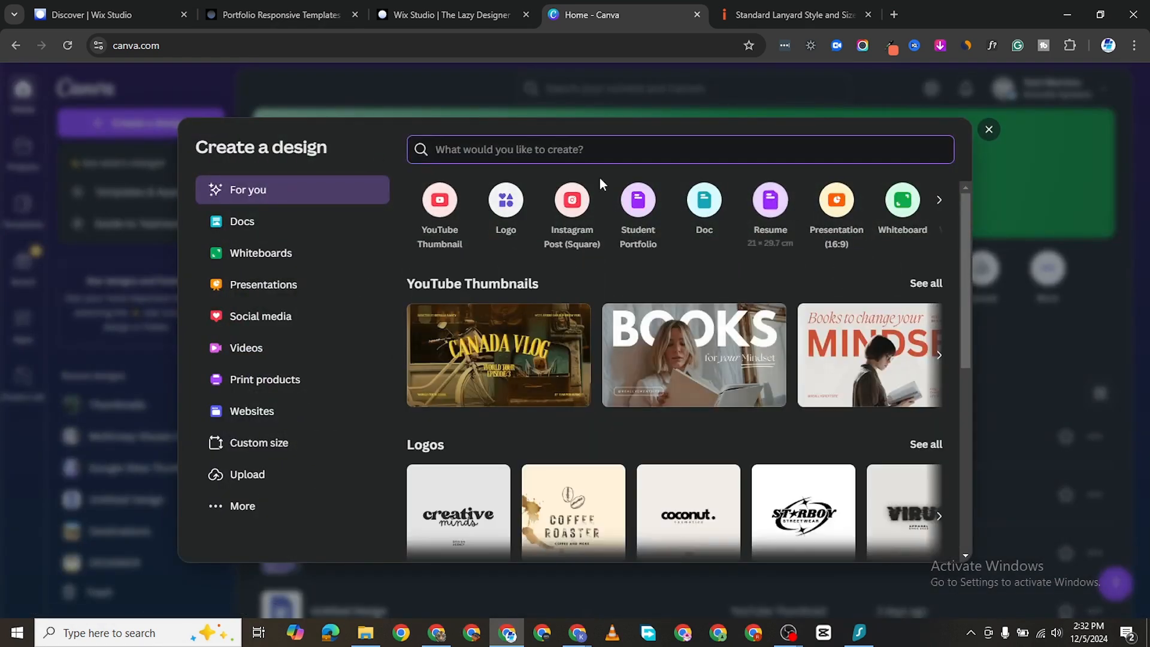
{"action": "scroll", "coordinate": [514, 313], "scroll_direction": "down", "scroll_amount": 1}
{"action": "scroll", "coordinate": [539, 270], "scroll_direction": "up", "scroll_amount": 1}
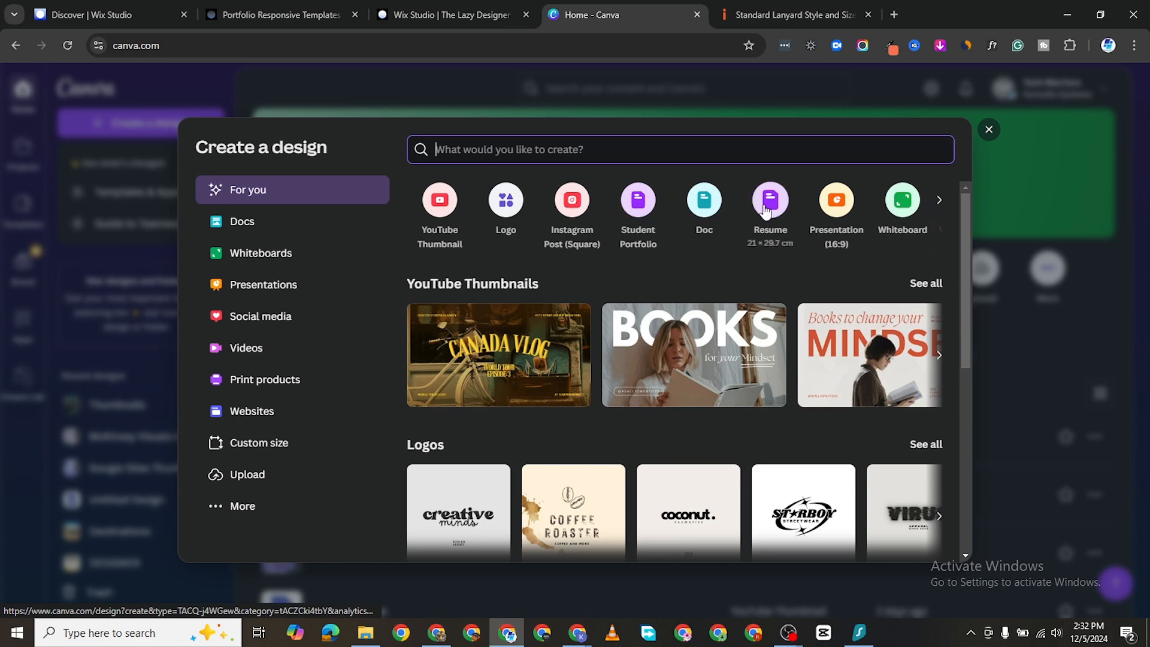
{"action": "left_click", "coordinate": [250, 450]}
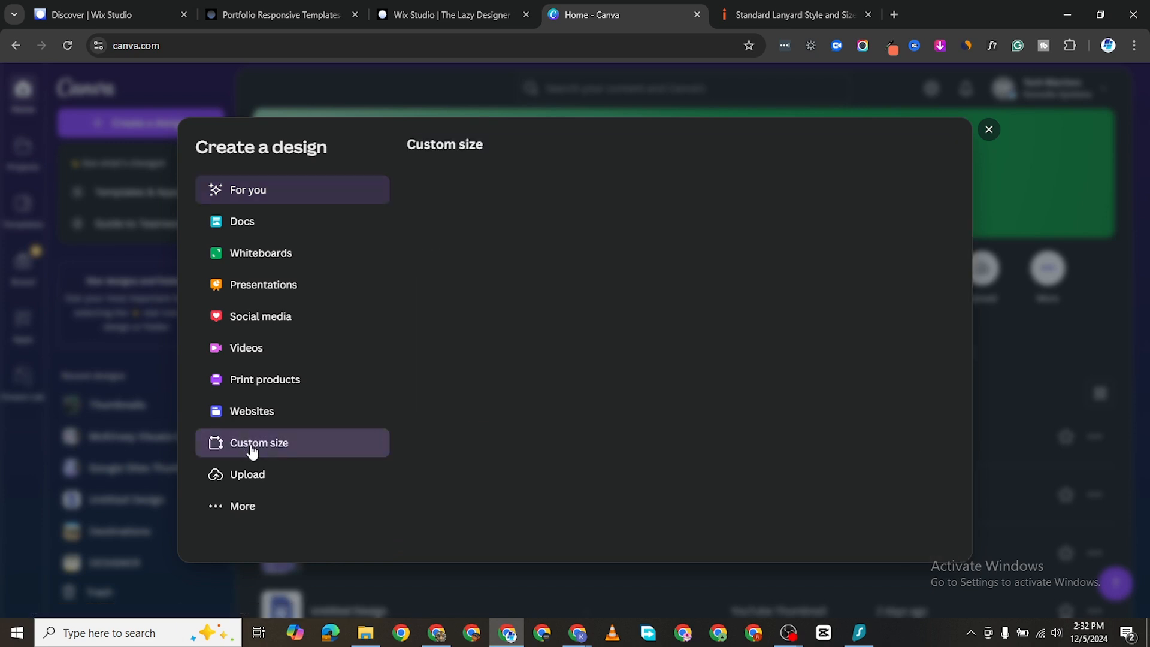
Create a new blank design 810 mm wide and 25 mm high.
{"action": "left_click", "coordinate": [810, 226]}
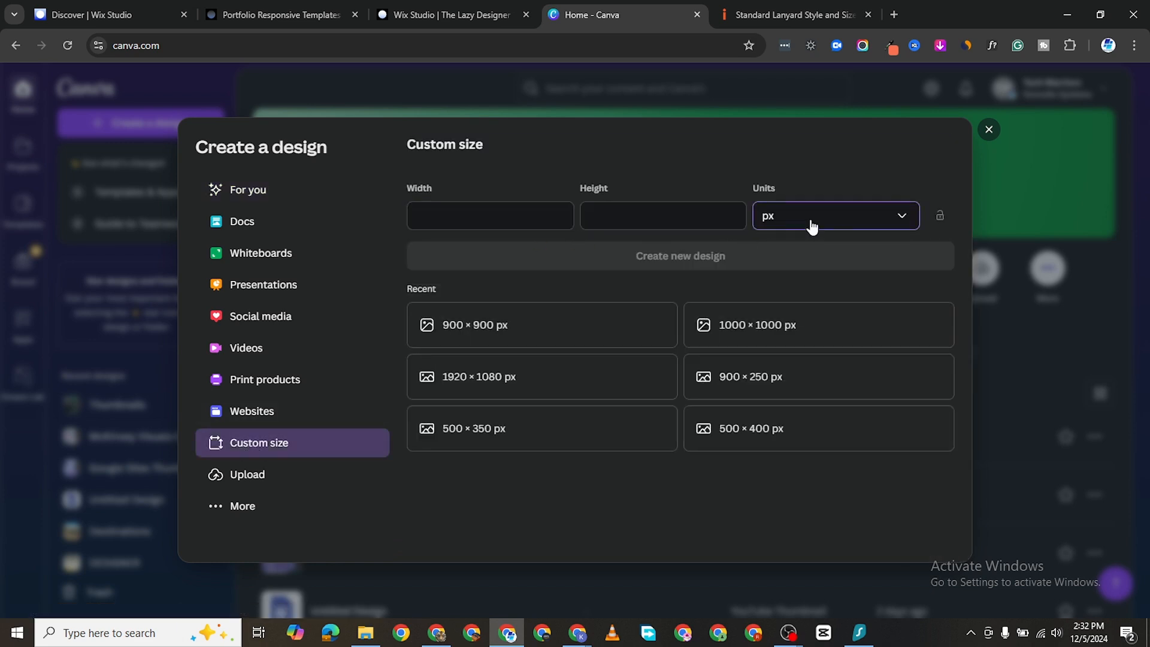
{"action": "left_click", "coordinate": [805, 313]}
{"action": "left_click", "coordinate": [448, 216]}
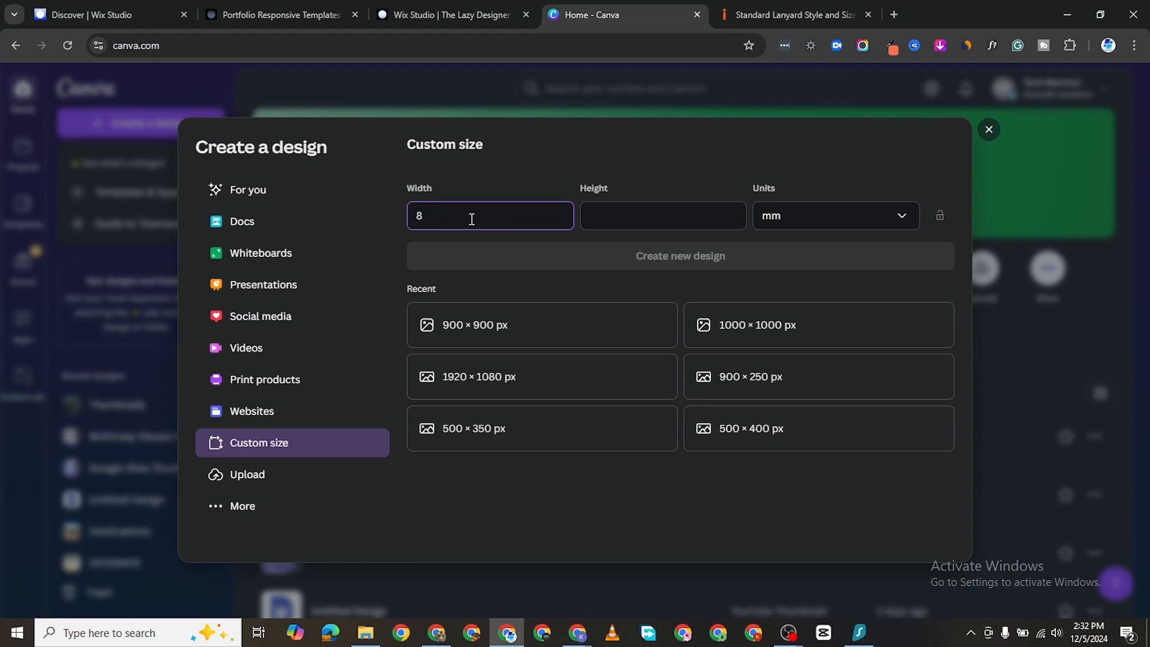
{"action": "left_click", "coordinate": [598, 219]}
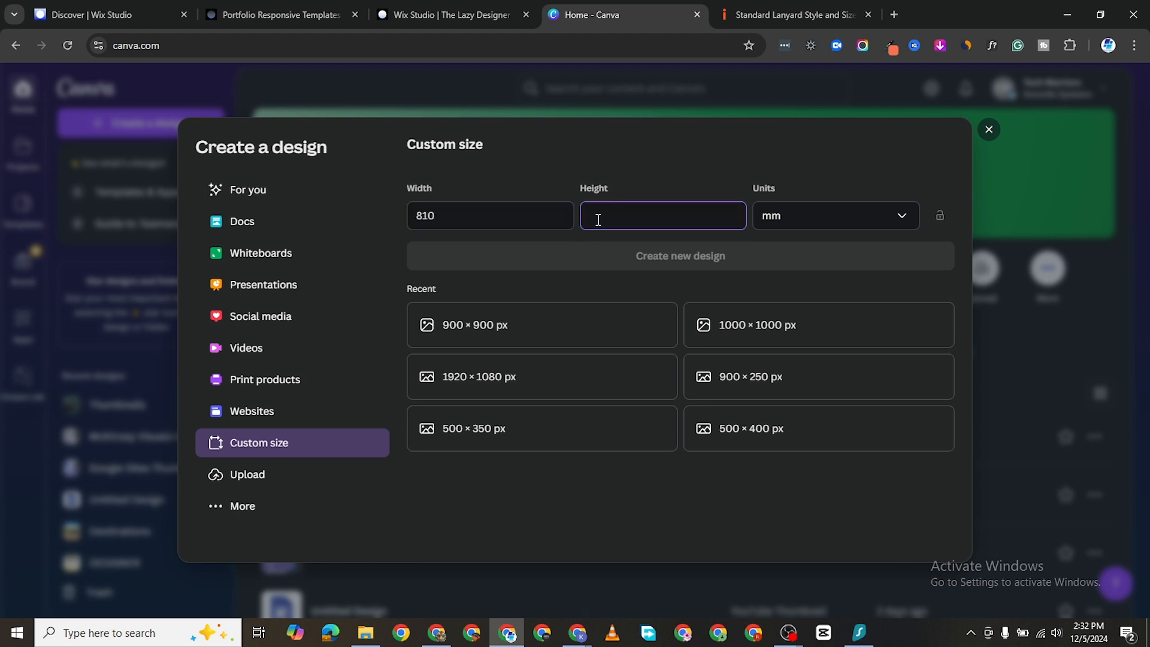
{"action": "type", "text": "25"}
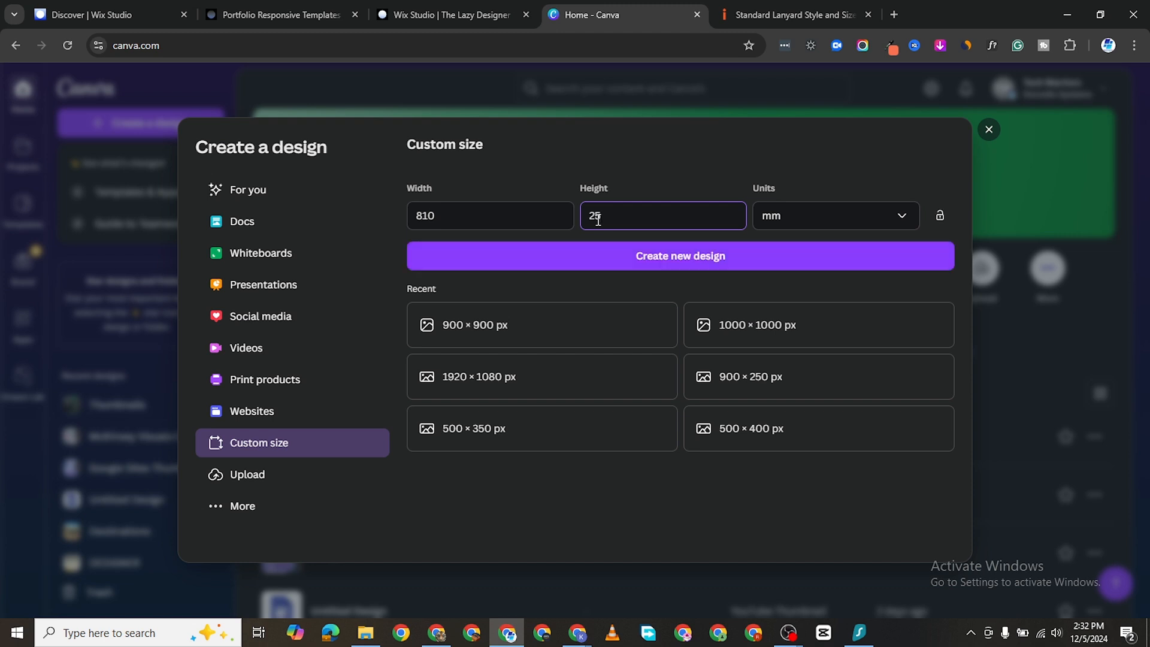
{"action": "left_click", "coordinate": [626, 257]}
{"action": "left_click", "coordinate": [661, 264]}
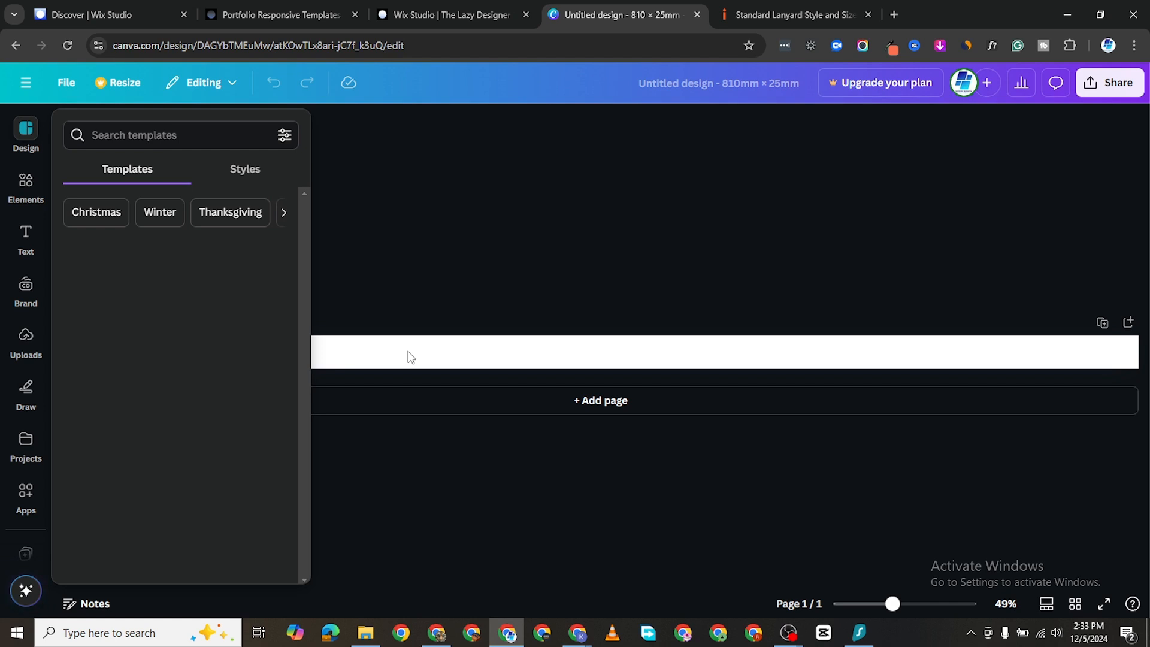
Set the background colour of the blank lanyard page to solid black.
{"action": "left_click", "coordinate": [409, 353]}
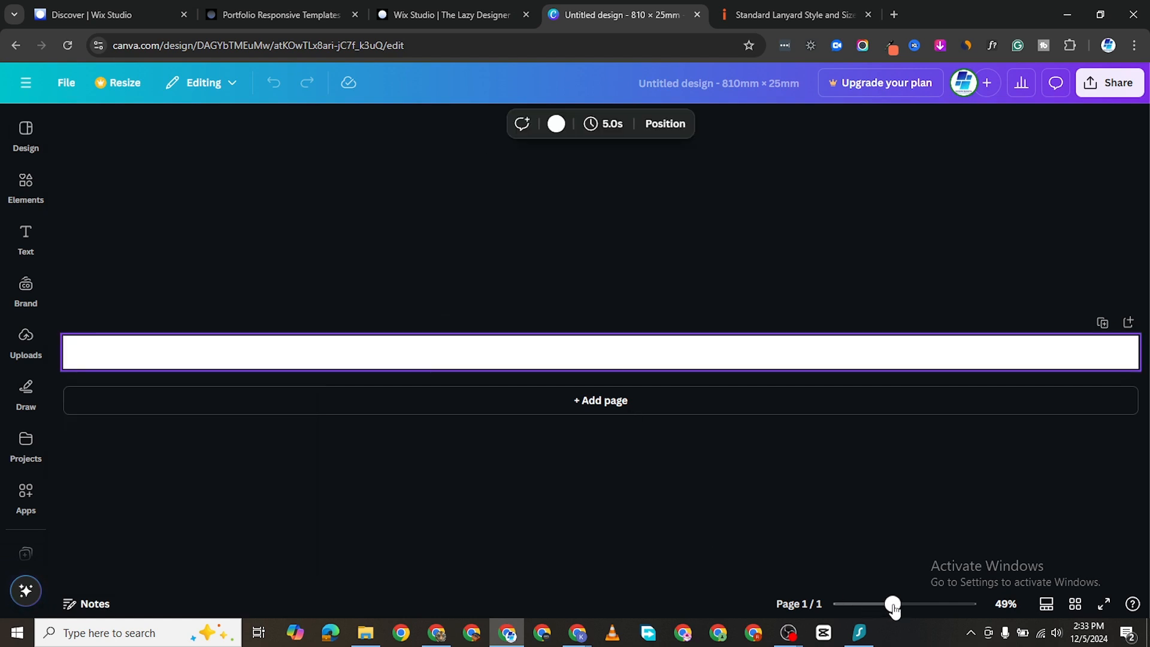
{"action": "left_click_drag", "start_coordinate": [893, 609], "coordinate": [929, 604]}
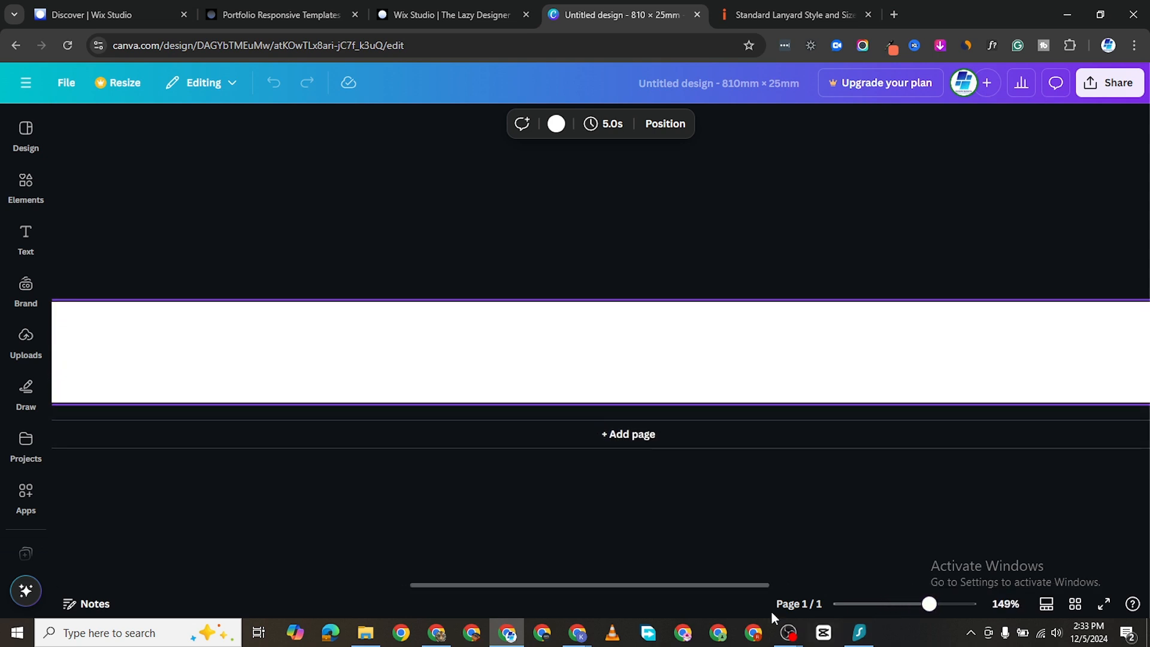
{"action": "left_click_drag", "start_coordinate": [711, 584], "coordinate": [274, 455]}
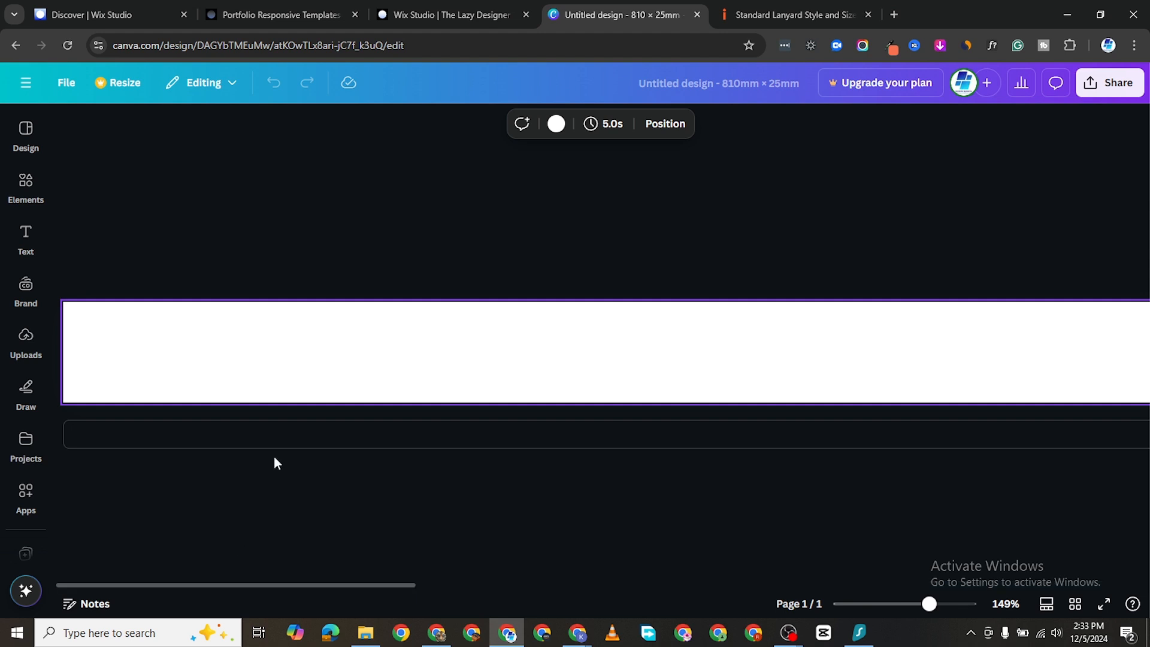
{"action": "left_click", "coordinate": [556, 124]}
{"action": "left_click", "coordinate": [80, 382]}
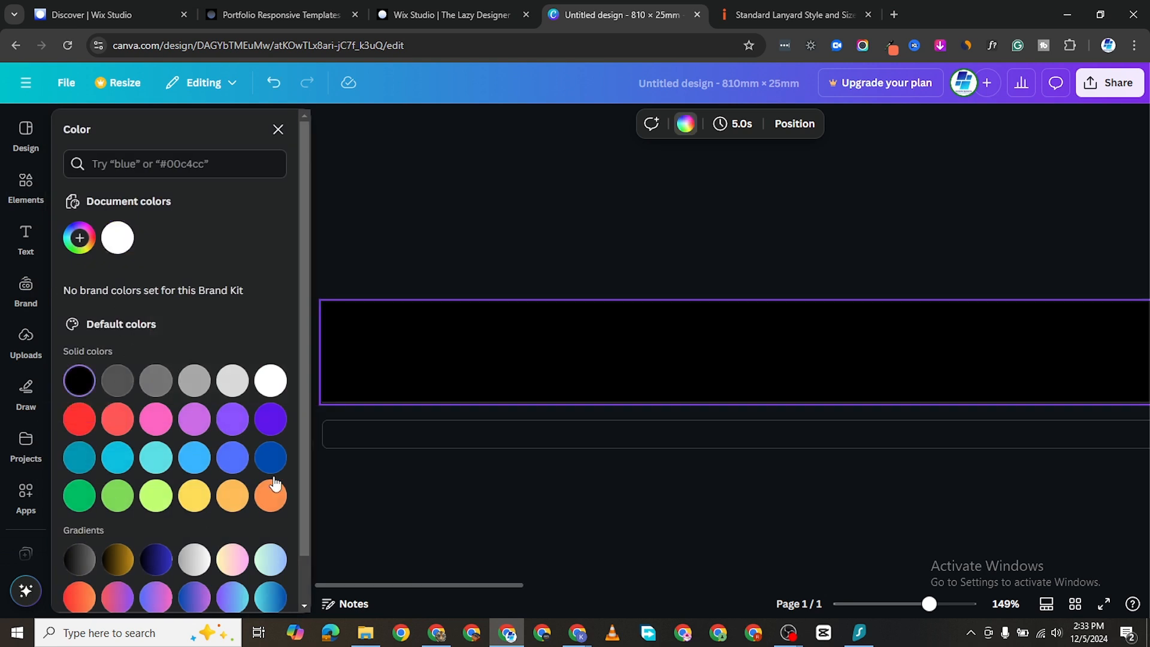
{"action": "left_click", "coordinate": [548, 191]}
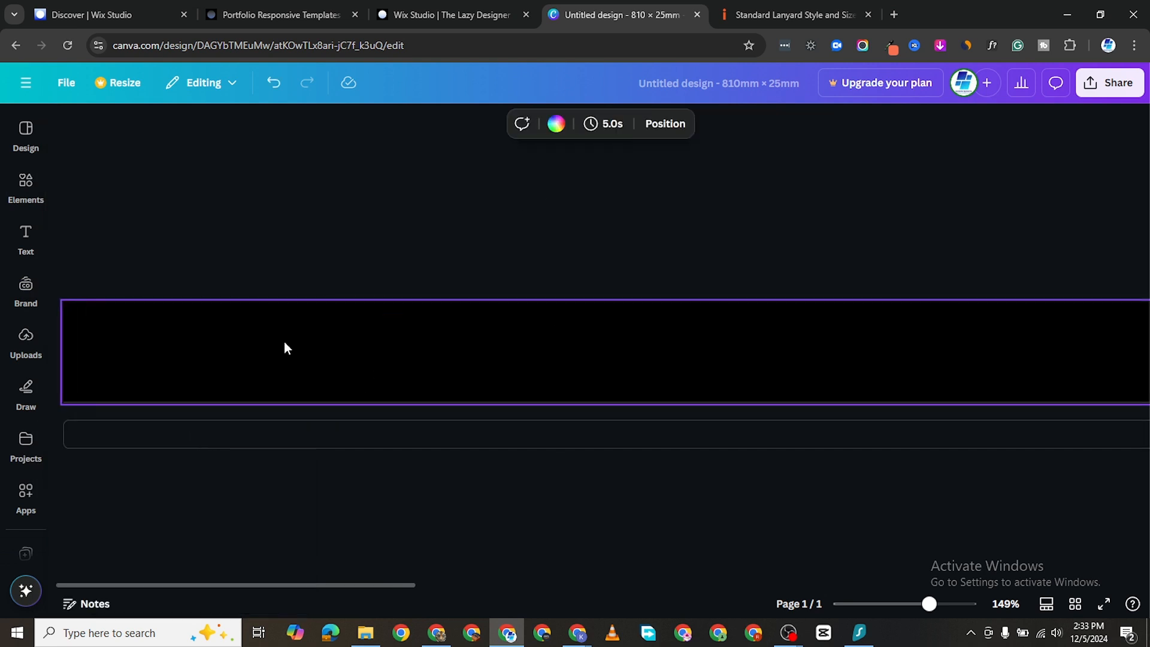
Search the design elements for "abstract shape" and look through the results.
{"action": "left_click", "coordinate": [25, 182]}
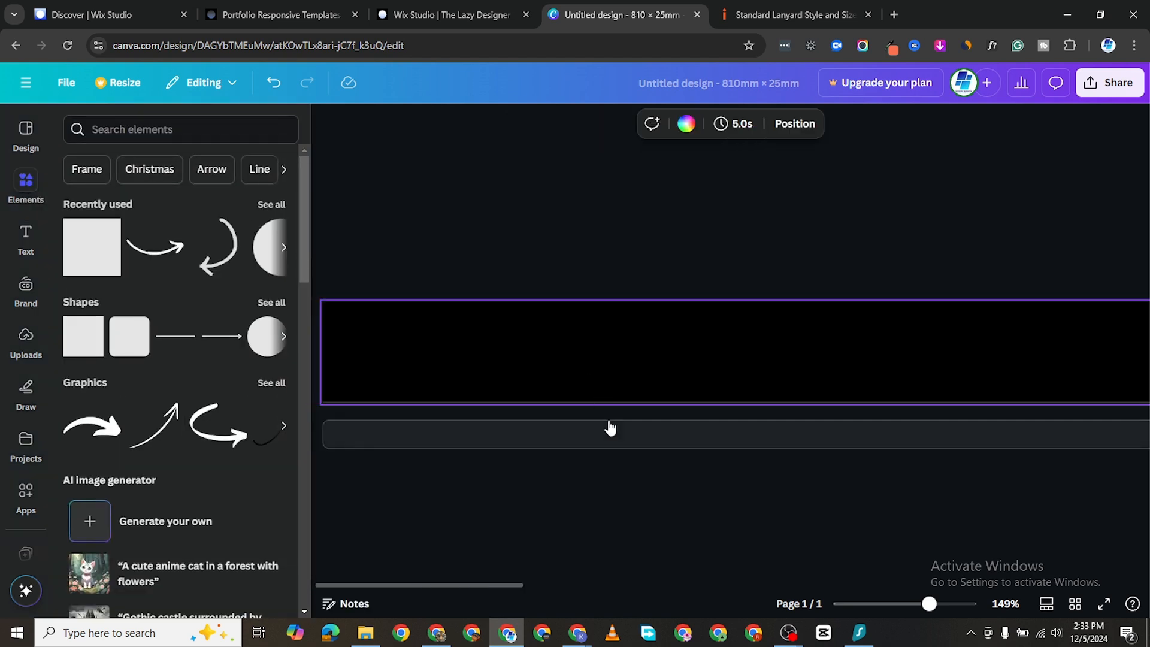
{"action": "left_click", "coordinate": [119, 133]}
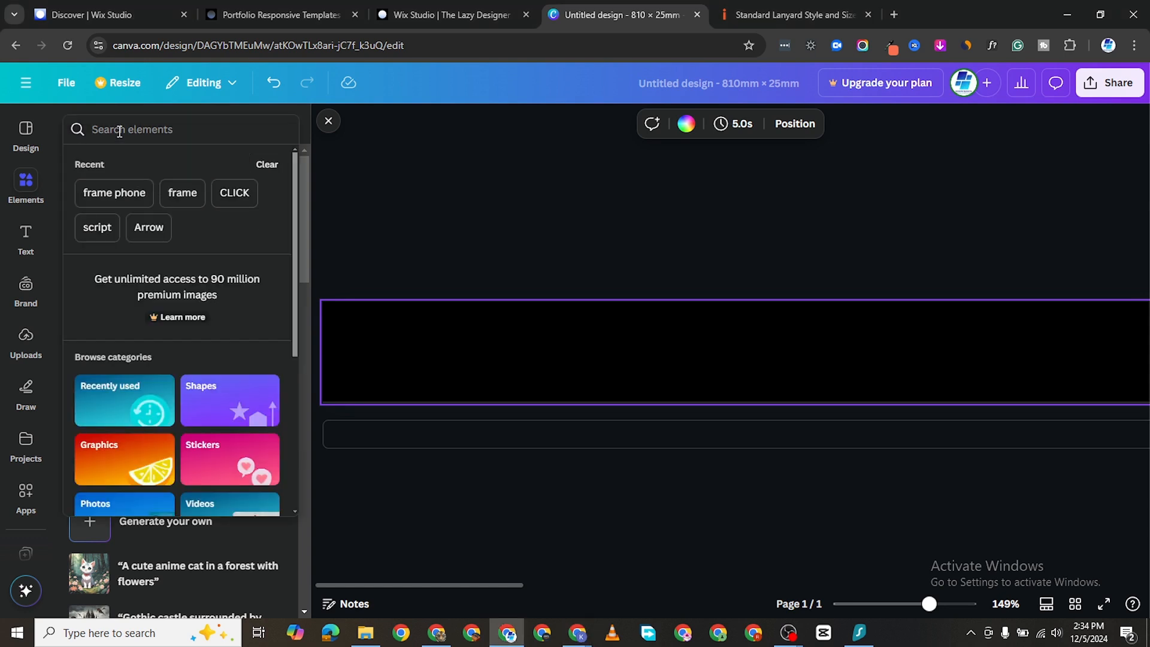
{"action": "type", "text": "abstra"}
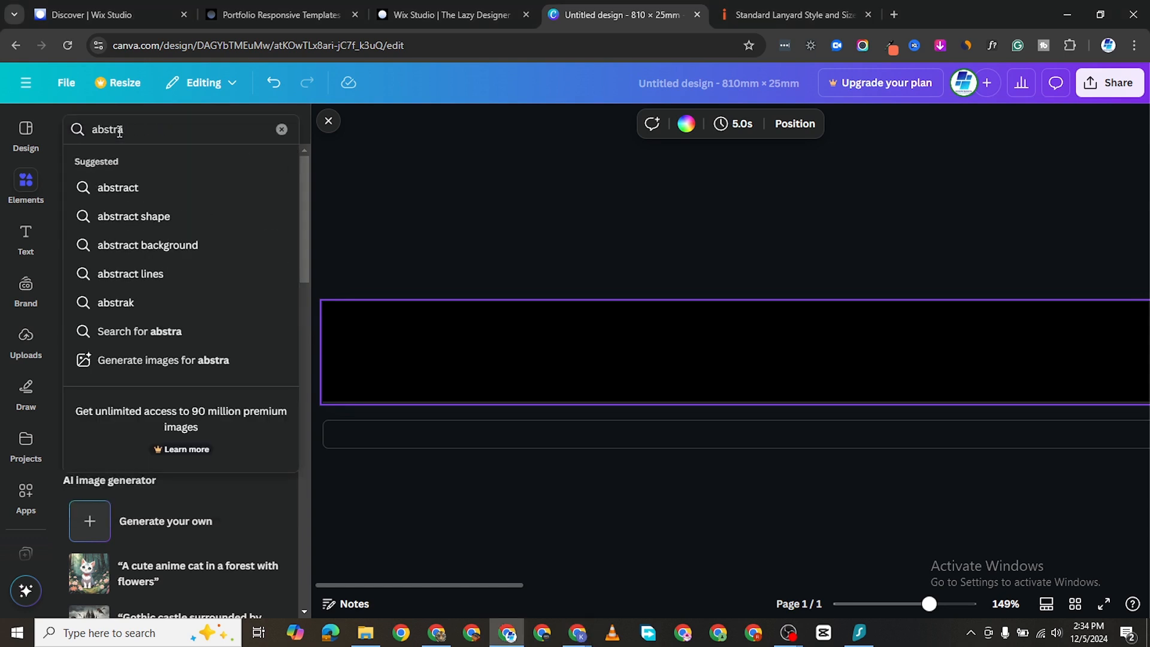
{"action": "type", "text": "ct"}
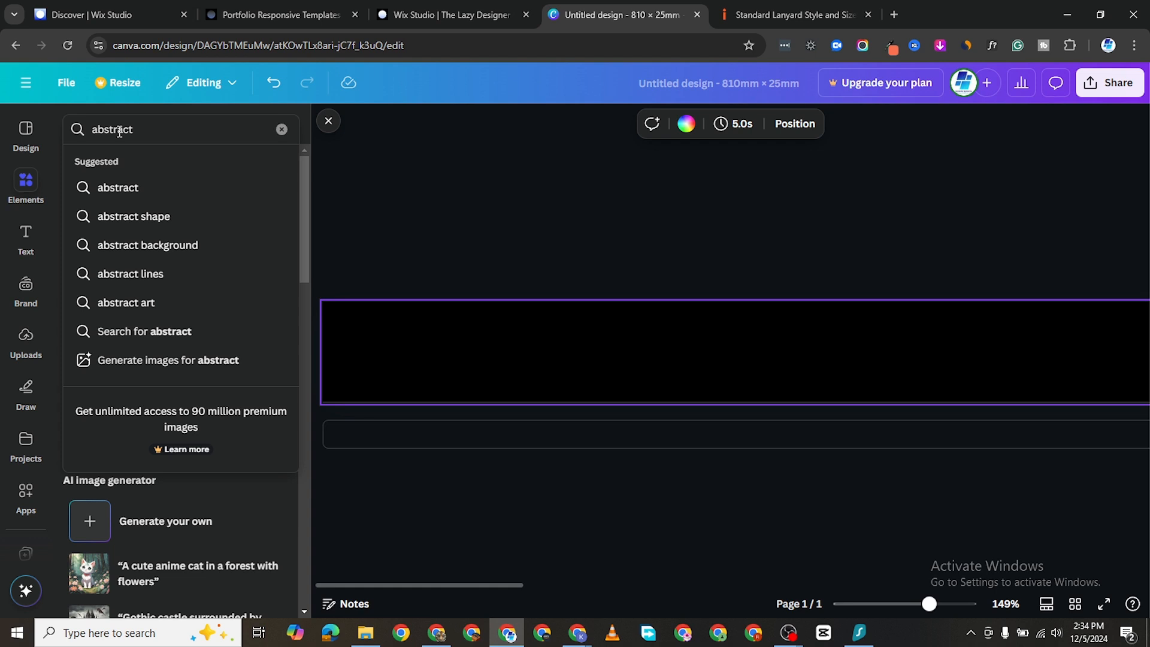
{"action": "left_click", "coordinate": [167, 217]}
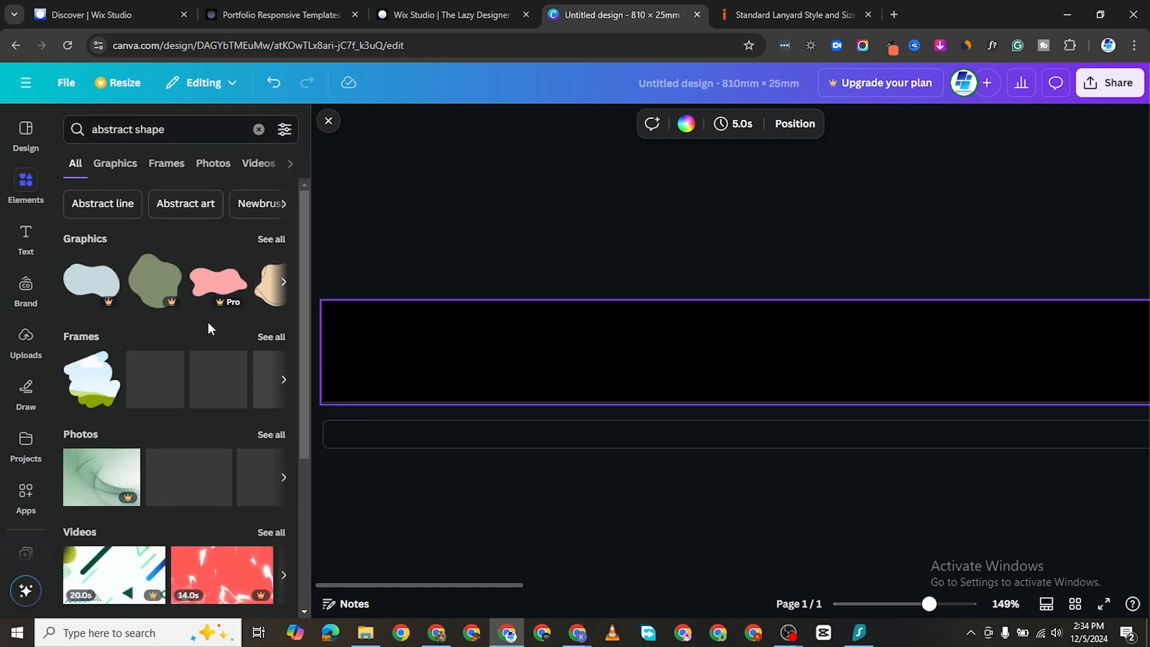
{"action": "scroll", "coordinate": [197, 240], "scroll_direction": "down", "scroll_amount": 3}
Change the element search to "abstract line" and show only graphics.
{"action": "left_click", "coordinate": [201, 136]}
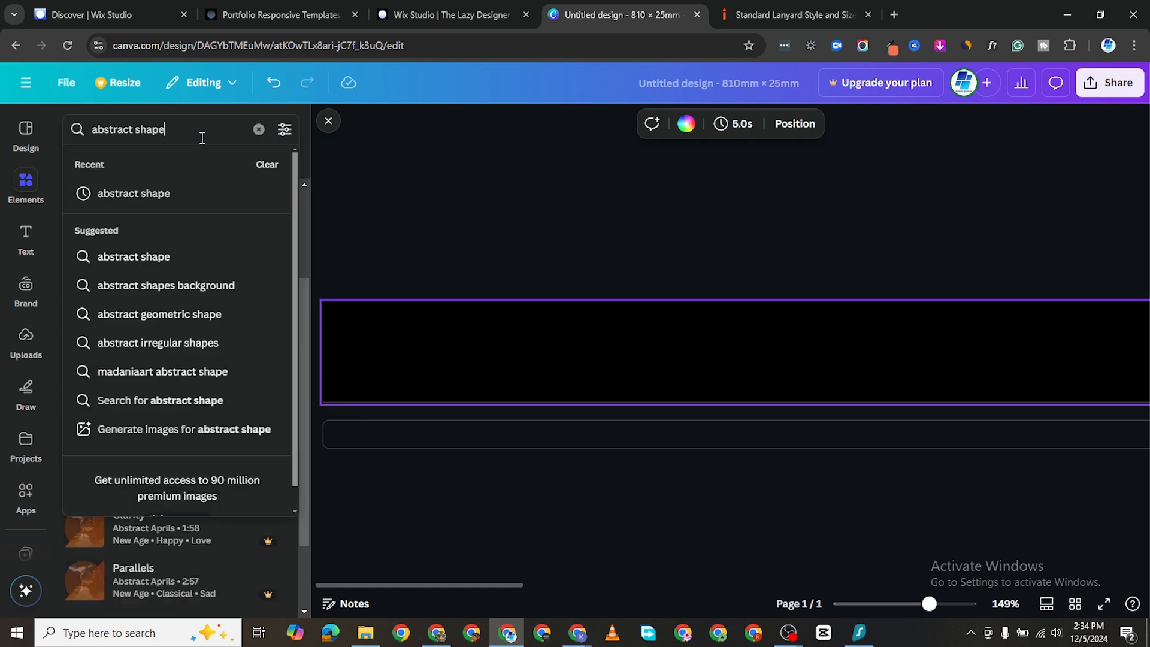
{"action": "key", "text": "BackSpace"}
{"action": "key", "text": "BackSpace"}
{"action": "key", "text": "BackSpace"}
{"action": "key", "text": "BackSpace"}
{"action": "key", "text": "BackSpace"}
{"action": "type", "text": "l"}
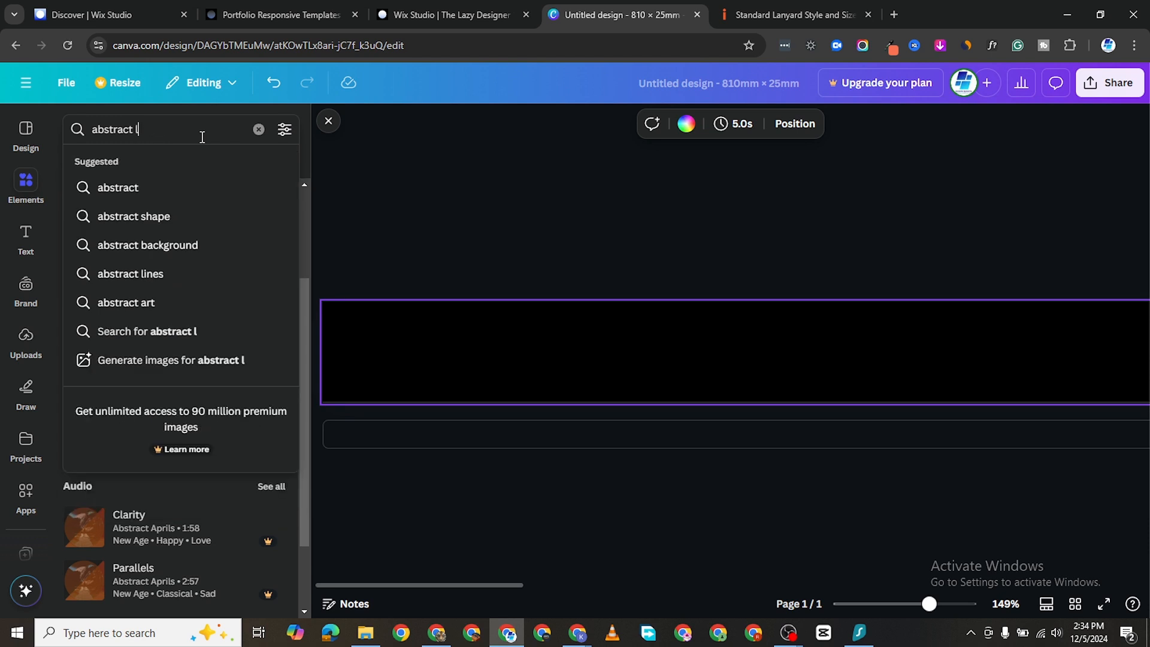
{"action": "type", "text": "ine"}
{"action": "key", "text": "Return"}
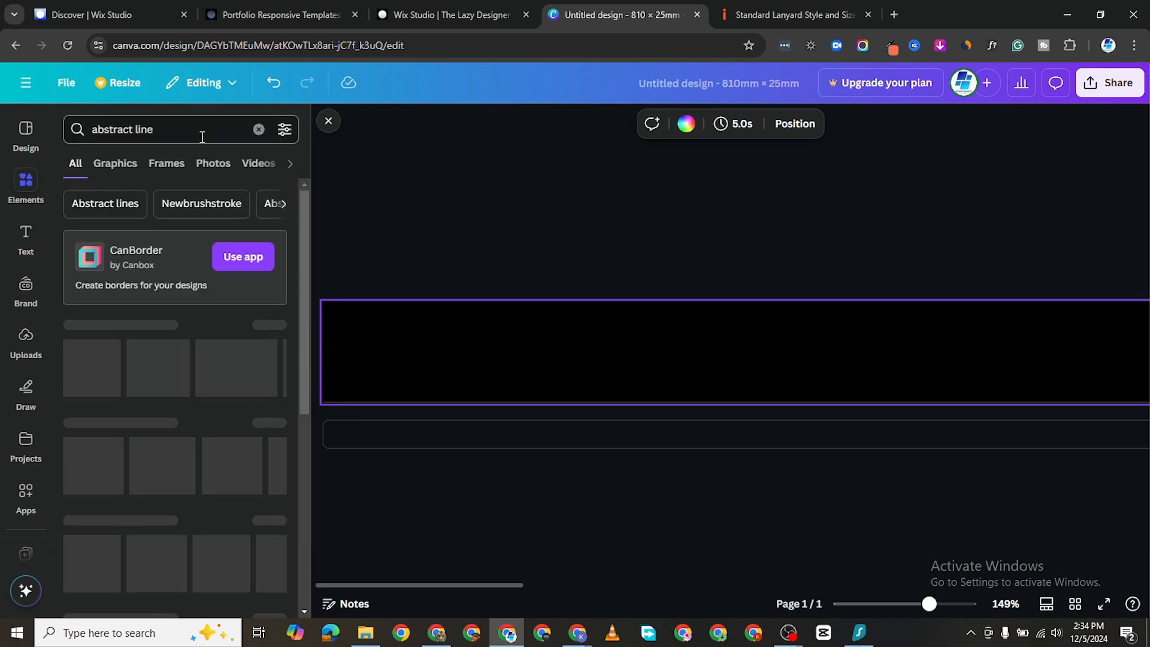
{"action": "left_click", "coordinate": [127, 171]}
Find the multicoloured wavy-lines graphic among the results and place it near the left end of the black lanyard page.
{"action": "scroll", "coordinate": [232, 423], "scroll_direction": "down", "scroll_amount": 1}
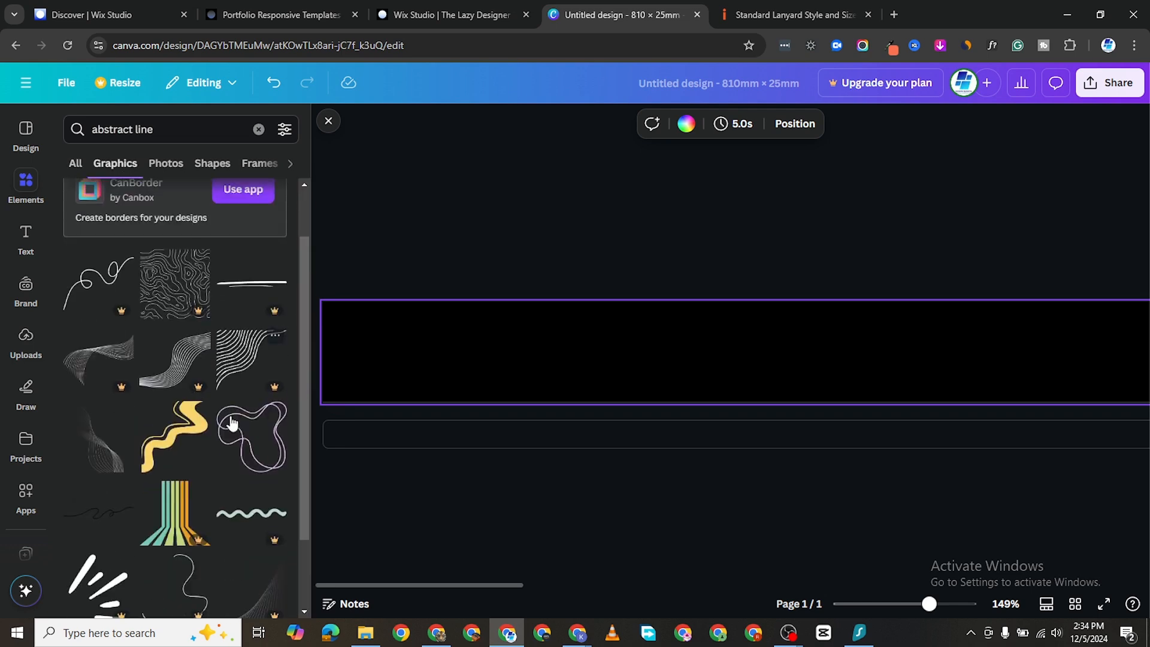
{"action": "scroll", "coordinate": [221, 455], "scroll_direction": "down", "scroll_amount": 4}
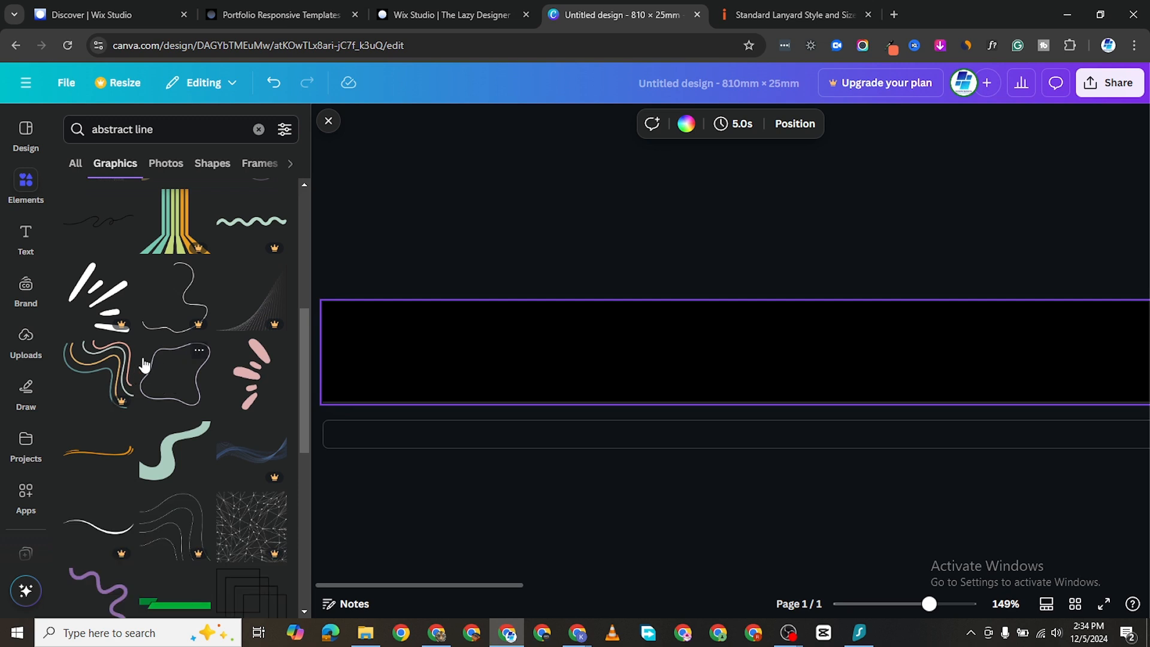
{"action": "scroll", "coordinate": [210, 345], "scroll_direction": "down", "scroll_amount": 2}
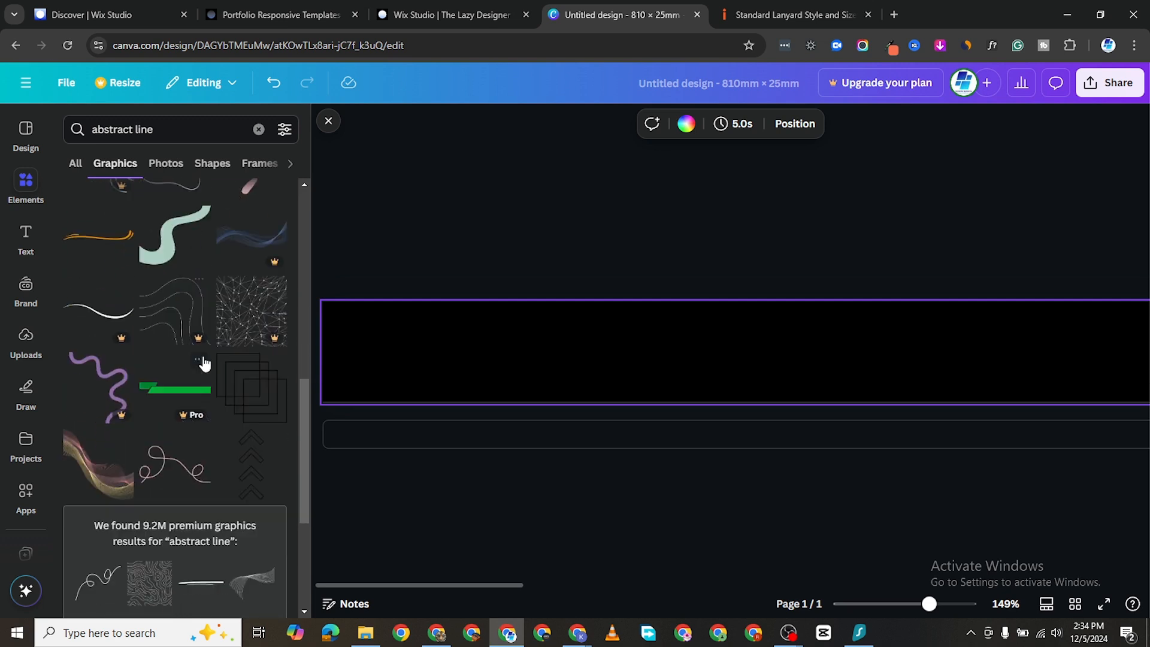
{"action": "scroll", "coordinate": [212, 336], "scroll_direction": "down", "scroll_amount": 5}
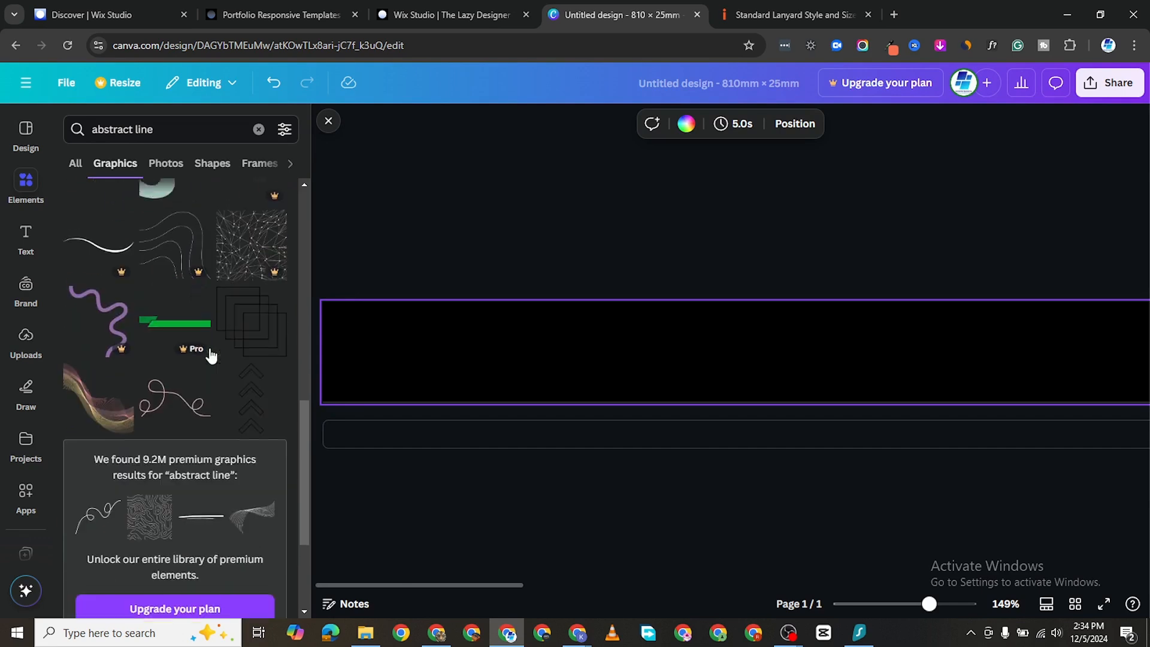
{"action": "scroll", "coordinate": [172, 394], "scroll_direction": "up", "scroll_amount": 3}
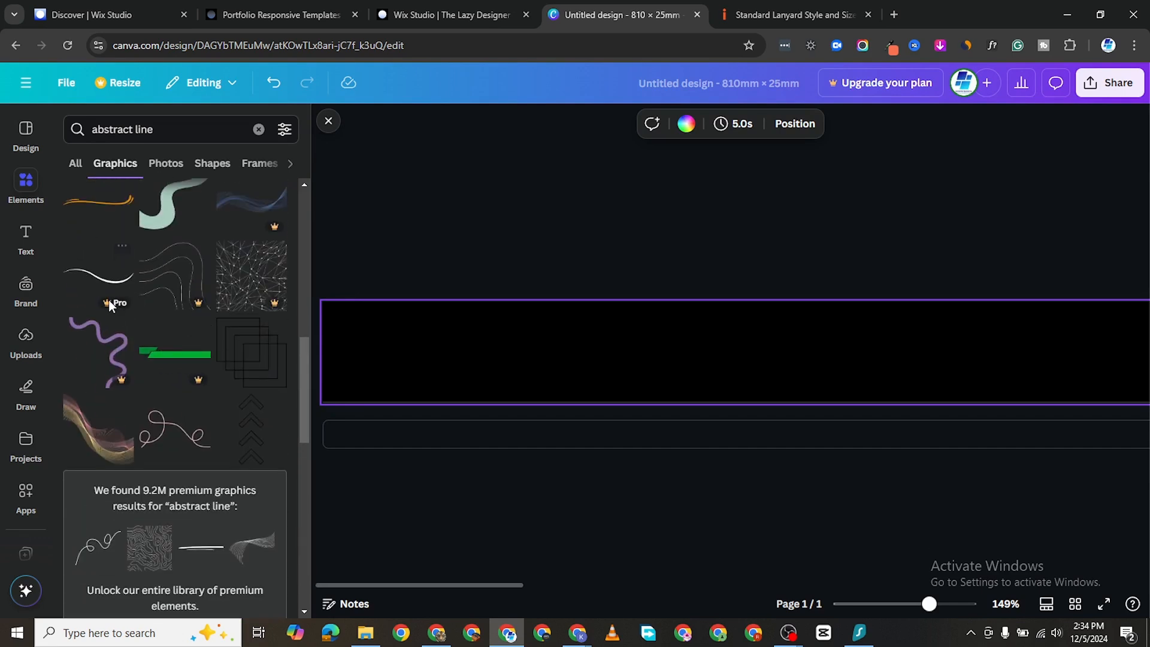
{"action": "scroll", "coordinate": [173, 371], "scroll_direction": "down", "scroll_amount": 3}
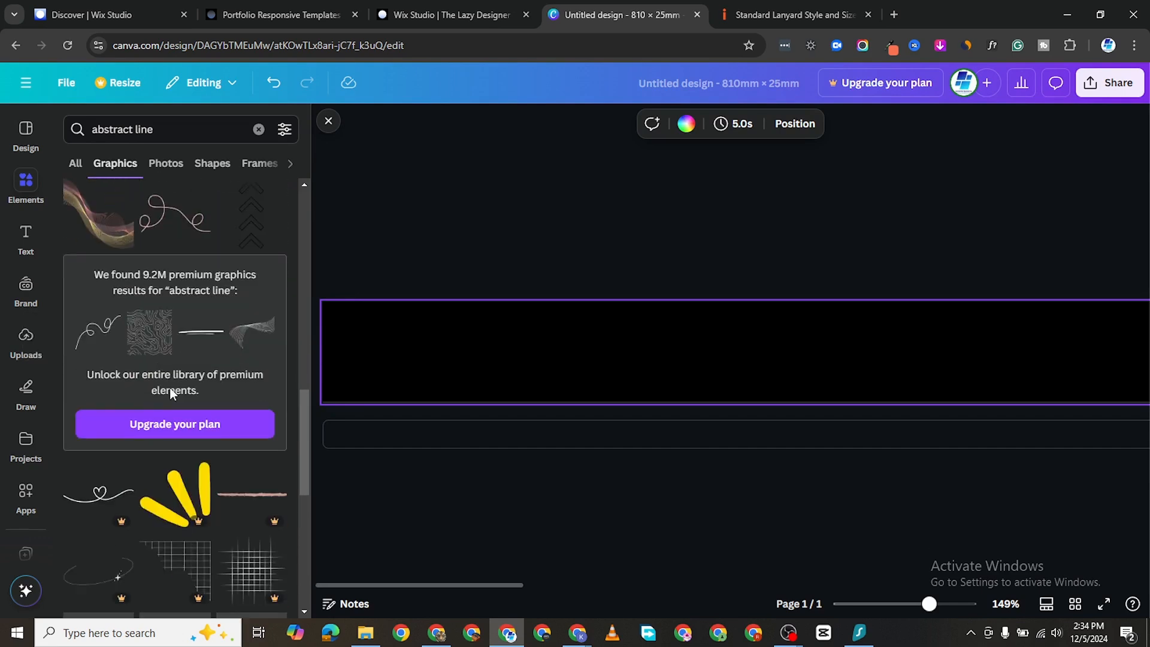
{"action": "scroll", "coordinate": [169, 398], "scroll_direction": "down", "scroll_amount": 5}
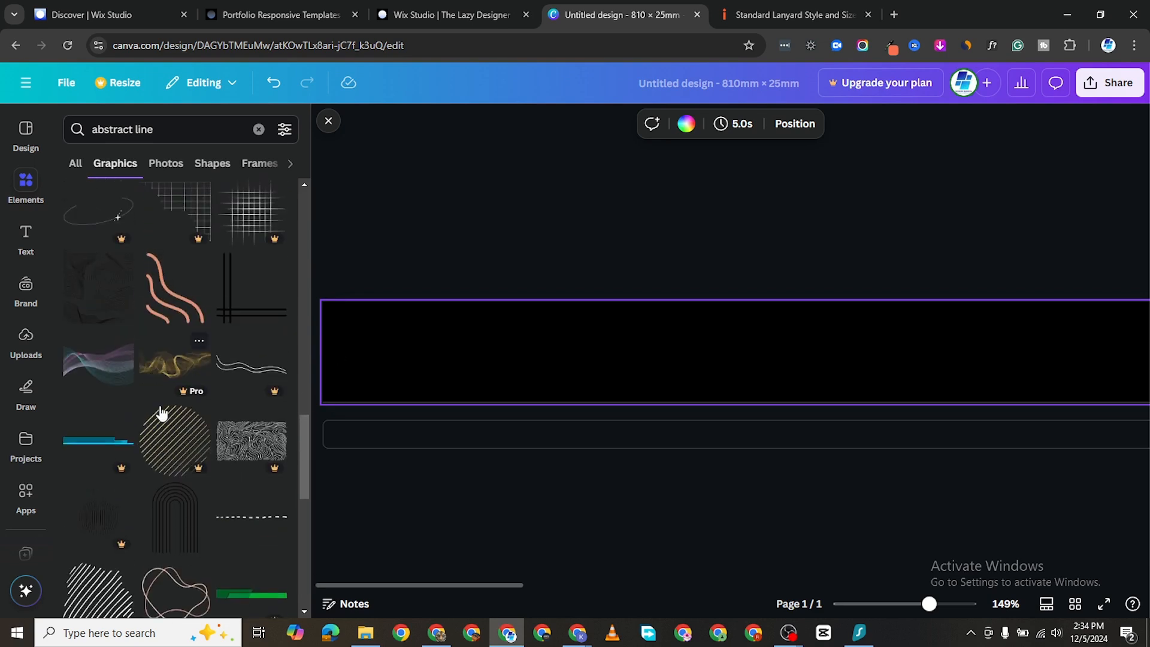
{"action": "scroll", "coordinate": [162, 413], "scroll_direction": "down", "scroll_amount": 5}
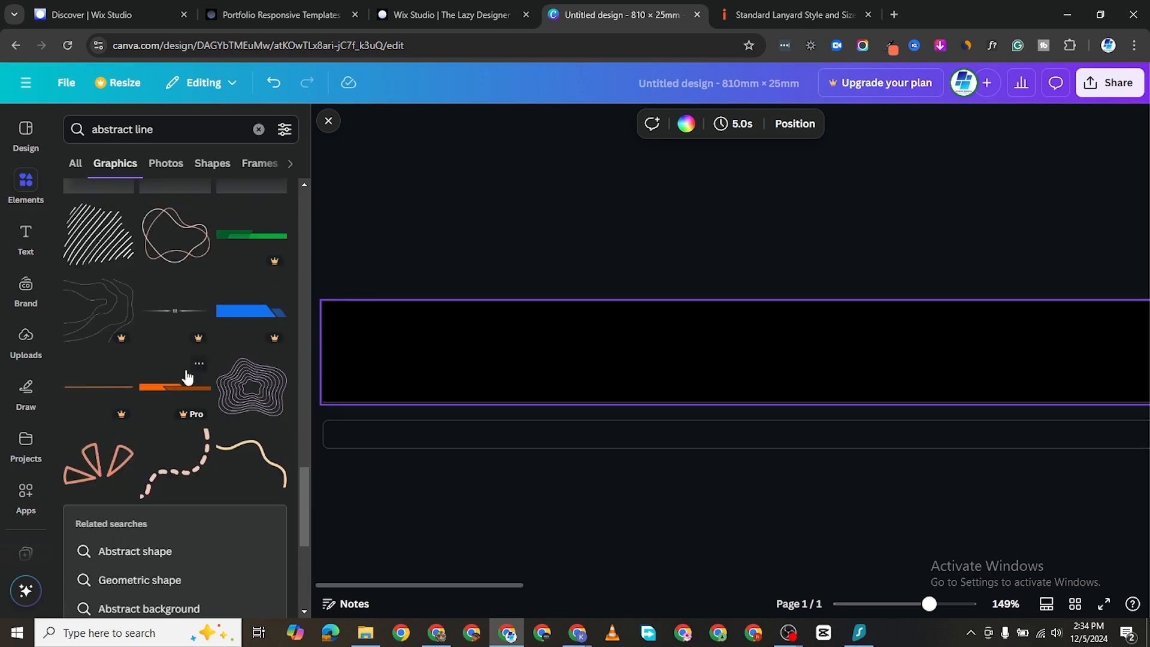
{"action": "scroll", "coordinate": [180, 371], "scroll_direction": "up", "scroll_amount": 12}
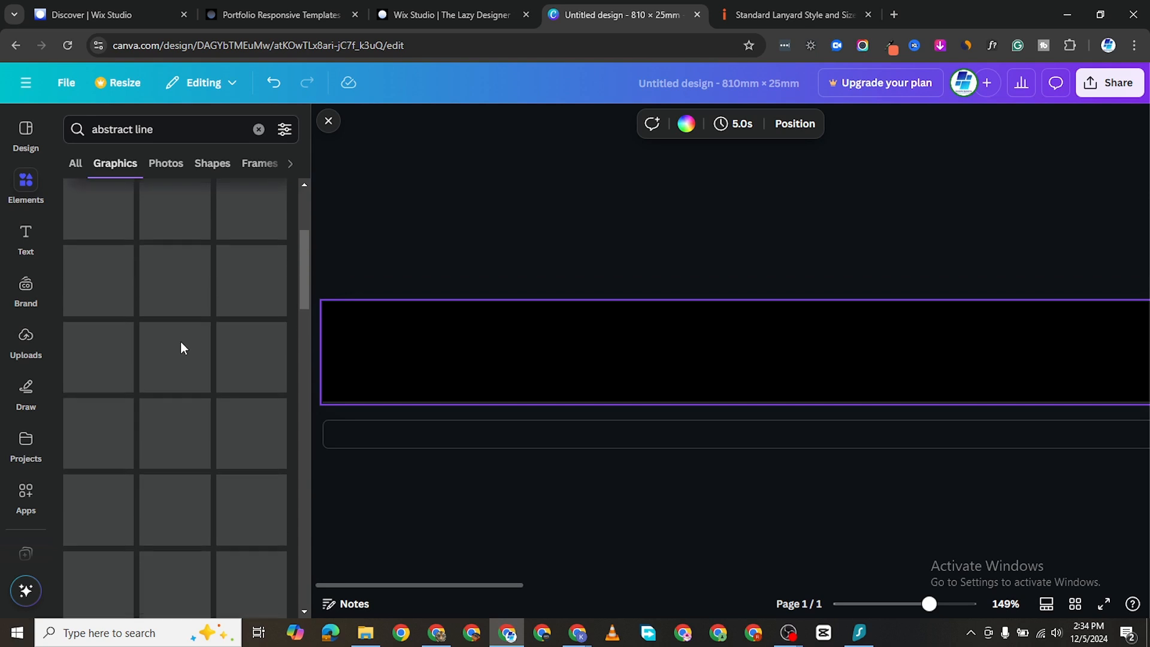
{"action": "scroll", "coordinate": [174, 360], "scroll_direction": "up", "scroll_amount": 3}
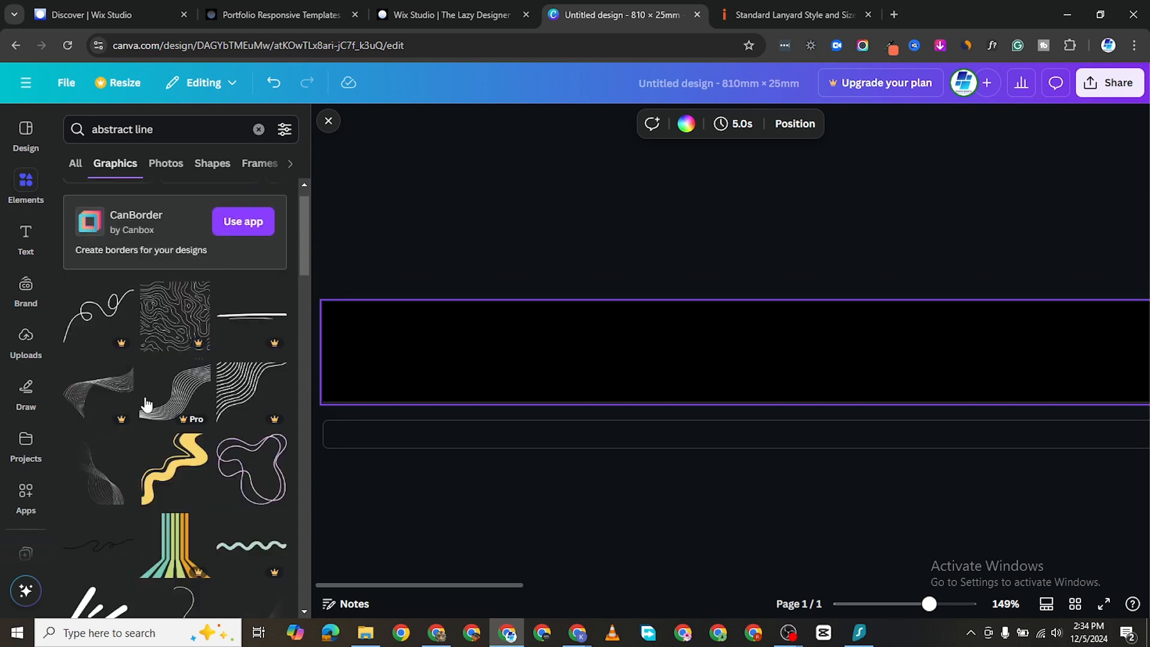
{"action": "scroll", "coordinate": [146, 404], "scroll_direction": "down", "scroll_amount": 4}
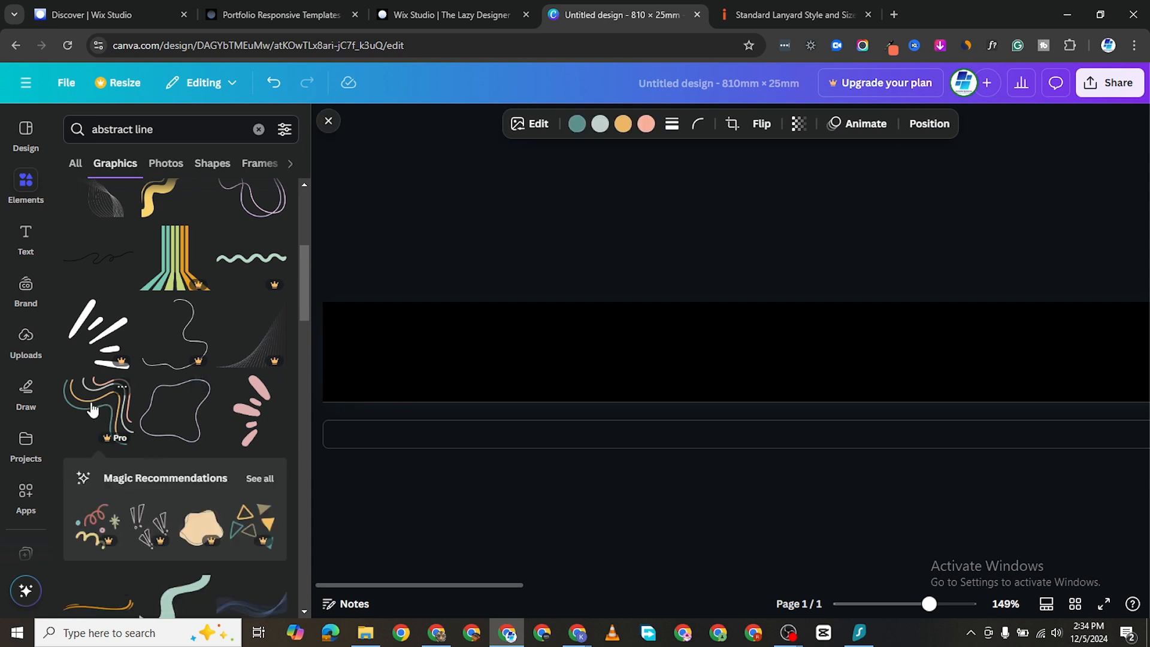
{"action": "left_click_drag", "start_coordinate": [91, 409], "coordinate": [441, 387]}
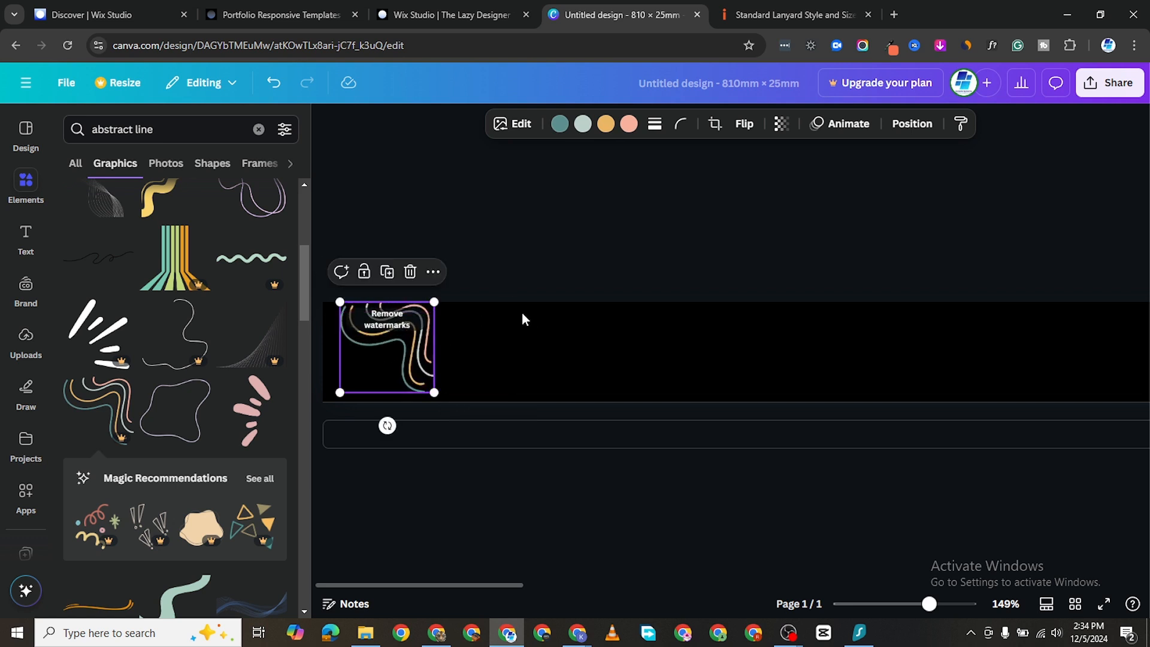
Change the lanyard page's background colour to dark grey.
{"action": "left_click", "coordinate": [329, 354]}
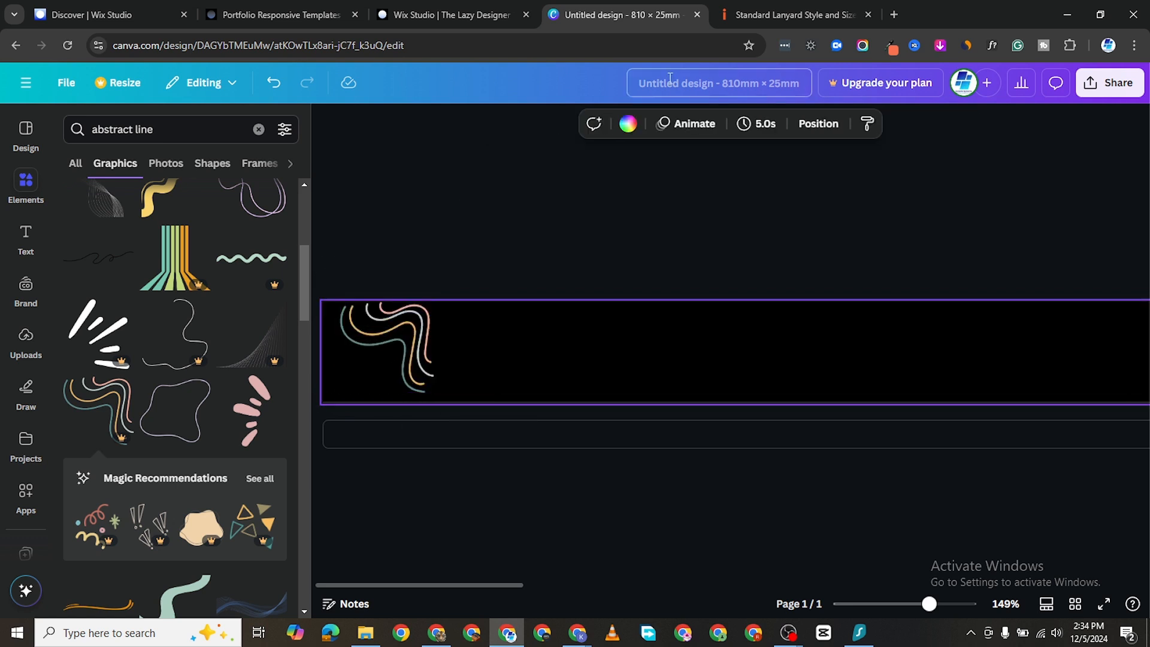
{"action": "left_click", "coordinate": [624, 129]}
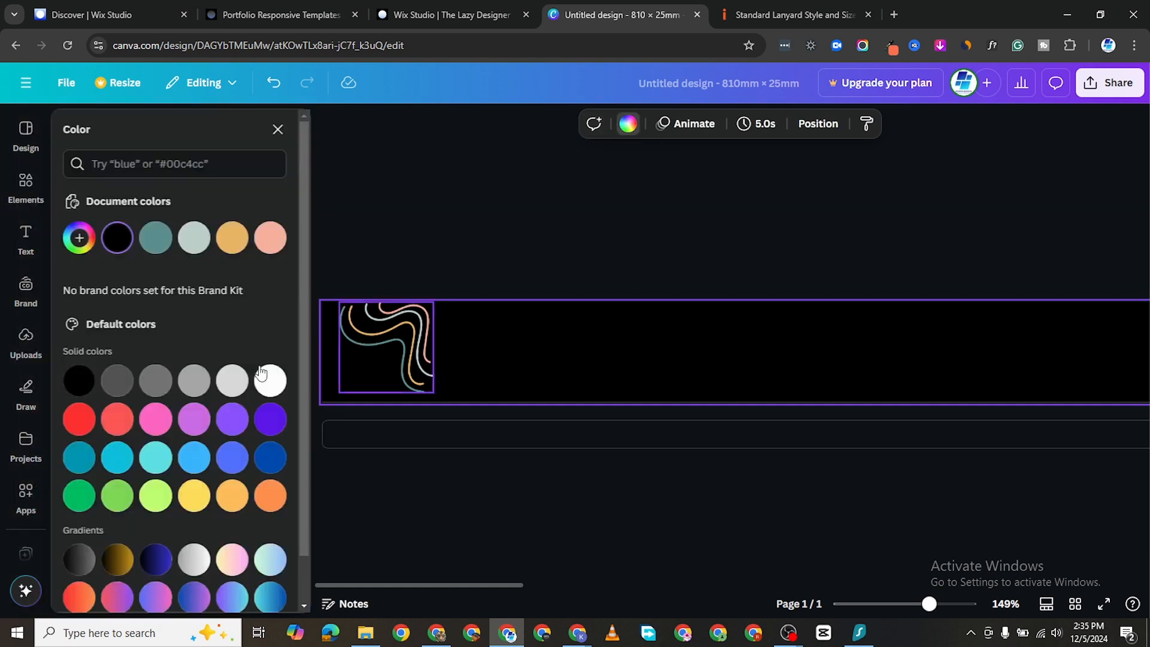
{"action": "left_click", "coordinate": [118, 384]}
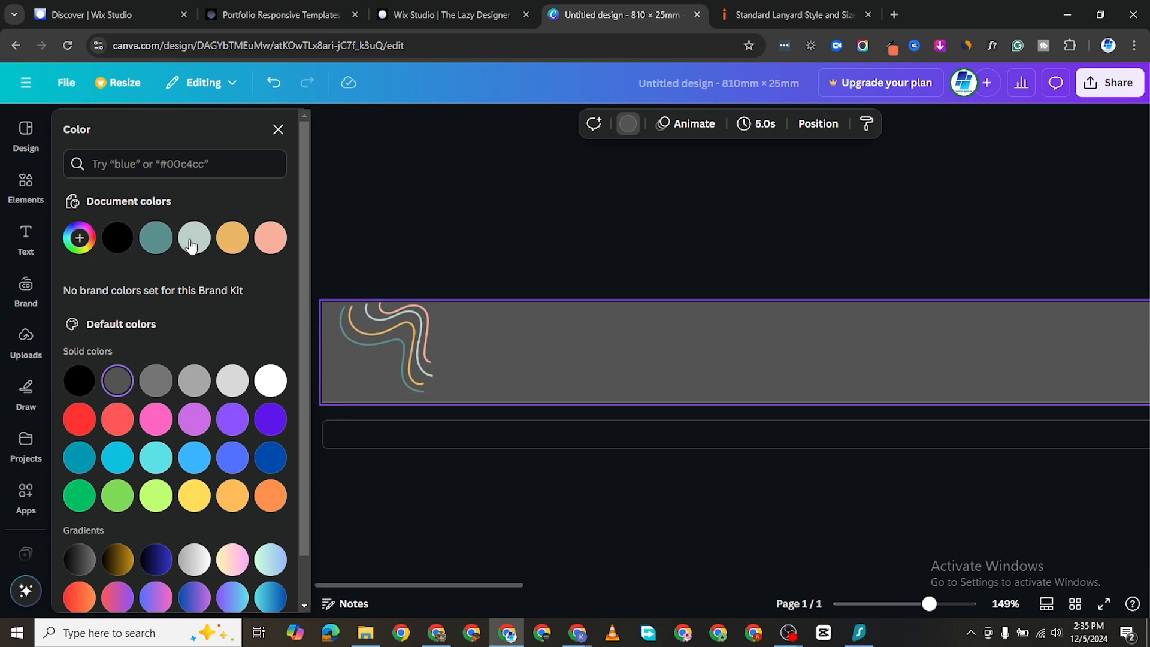
Enlarge the wavy-lines graphic down to the page's lower edge and place a duplicate directly against its right side.
{"action": "left_click", "coordinate": [400, 378]}
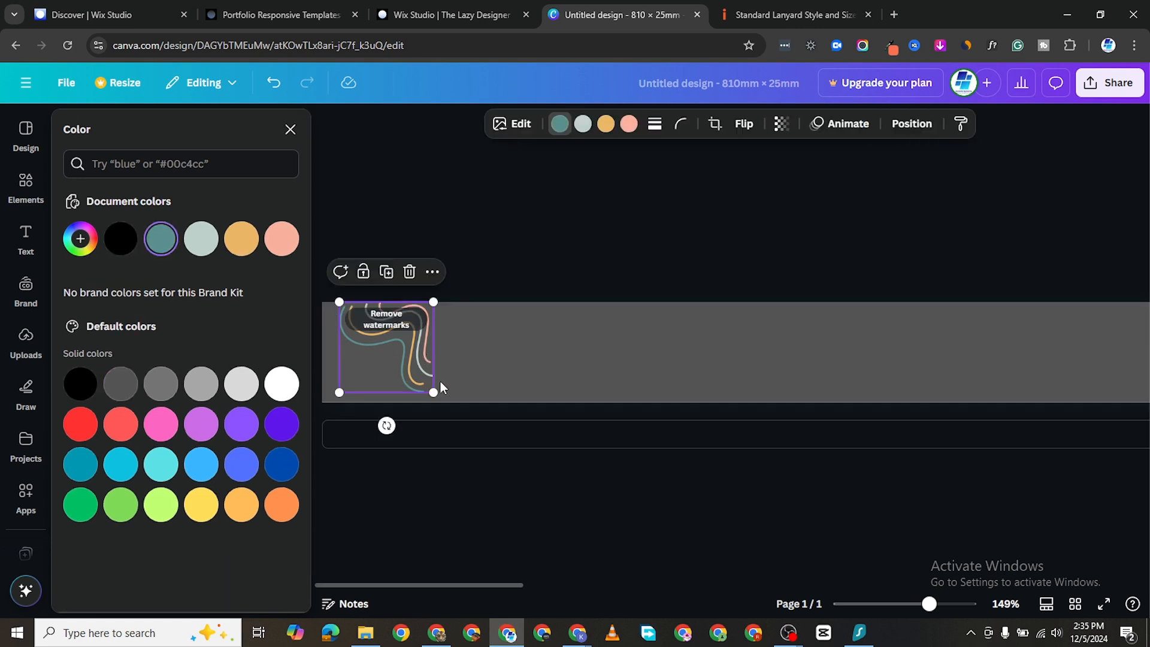
{"action": "left_click_drag", "start_coordinate": [436, 392], "coordinate": [444, 400]}
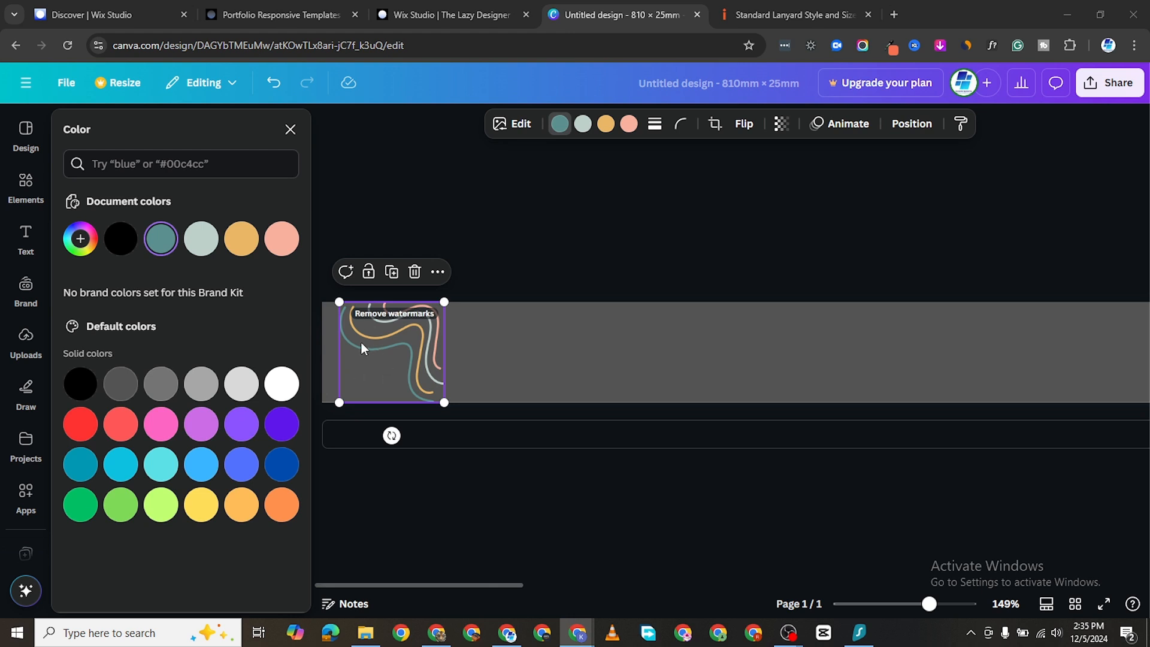
{"action": "right_click", "coordinate": [391, 336]}
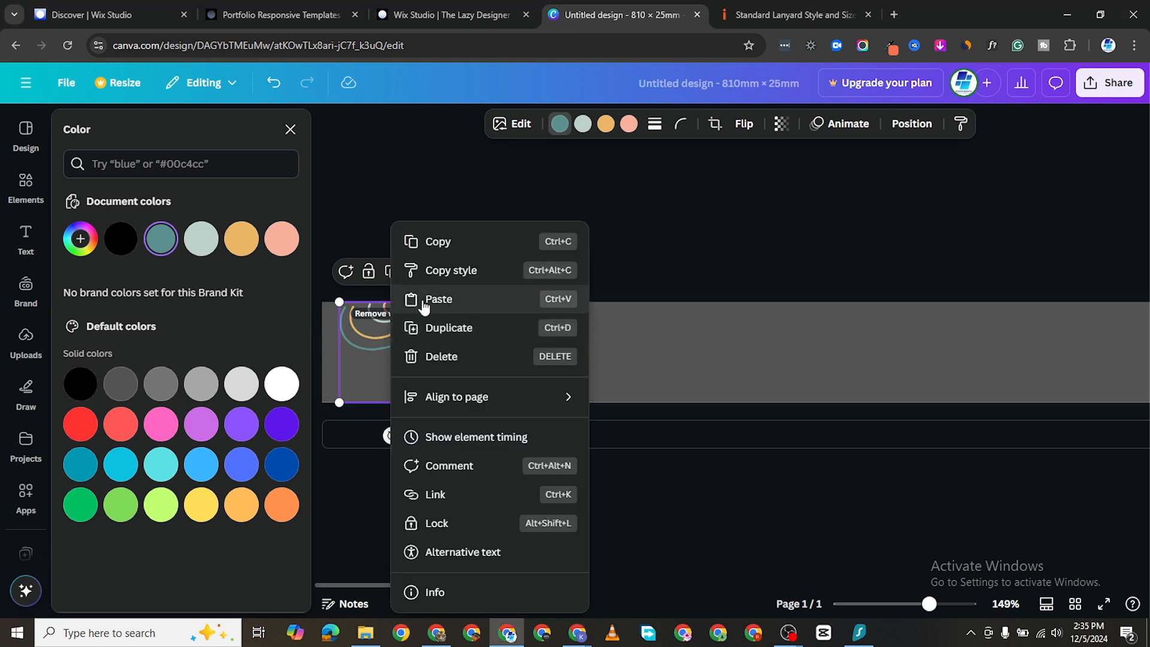
{"action": "left_click", "coordinate": [470, 331]}
{"action": "left_click_drag", "start_coordinate": [409, 340], "coordinate": [496, 323]}
{"action": "left_click", "coordinate": [401, 339]}
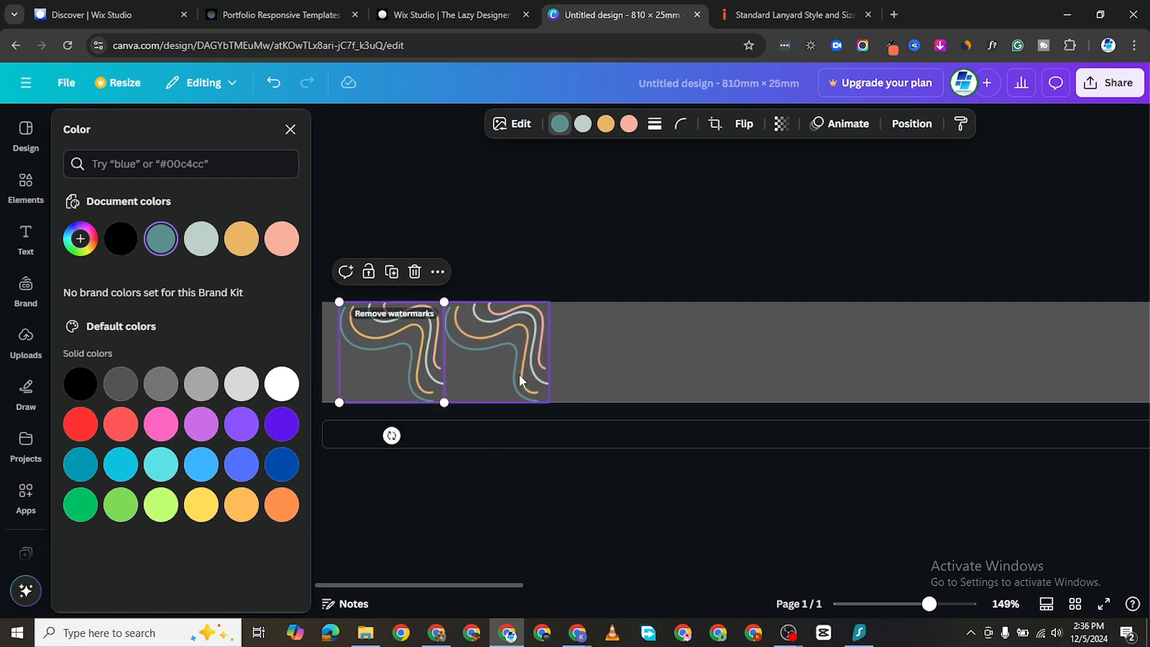
Flip the duplicated wavy-lines graphic horizontally and align it edge to edge with the original as a mirrored pair.
{"action": "left_click_drag", "start_coordinate": [518, 373], "coordinate": [543, 374]}
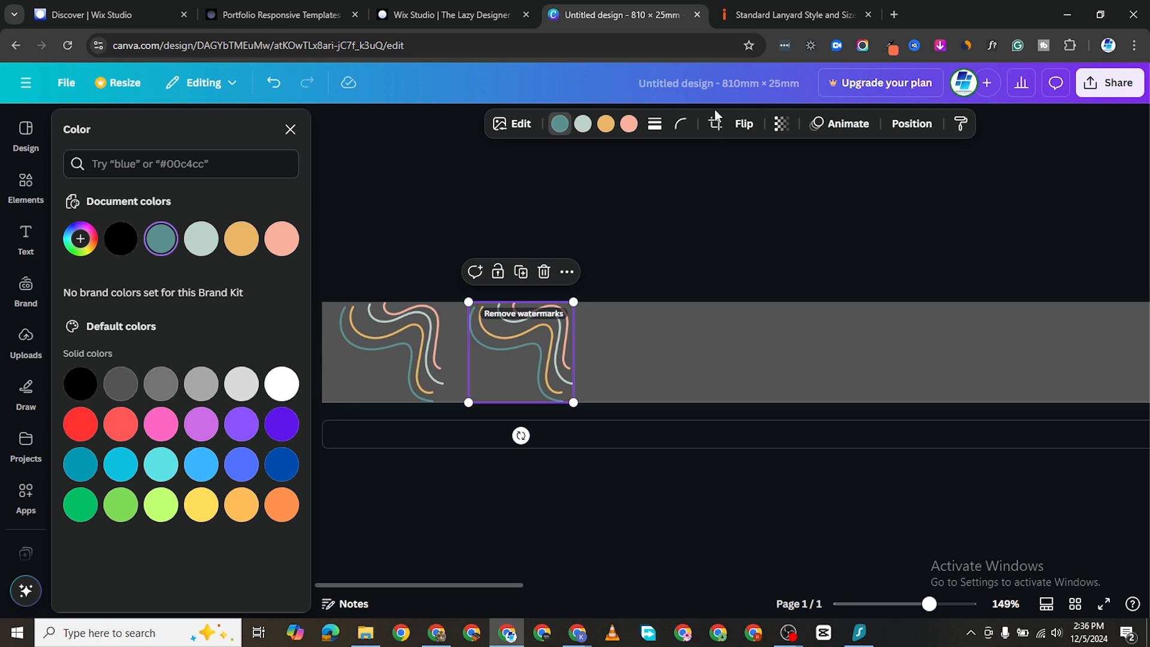
{"action": "left_click", "coordinate": [741, 127]}
{"action": "left_click", "coordinate": [752, 171]}
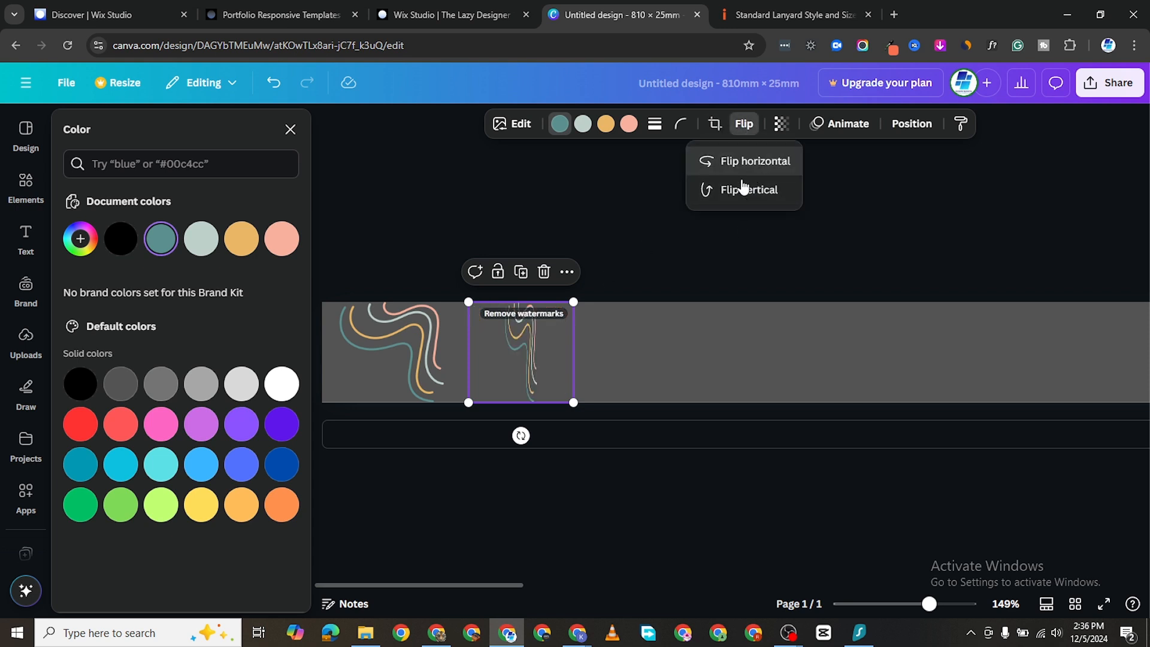
{"action": "left_click_drag", "start_coordinate": [513, 354], "coordinate": [492, 353]}
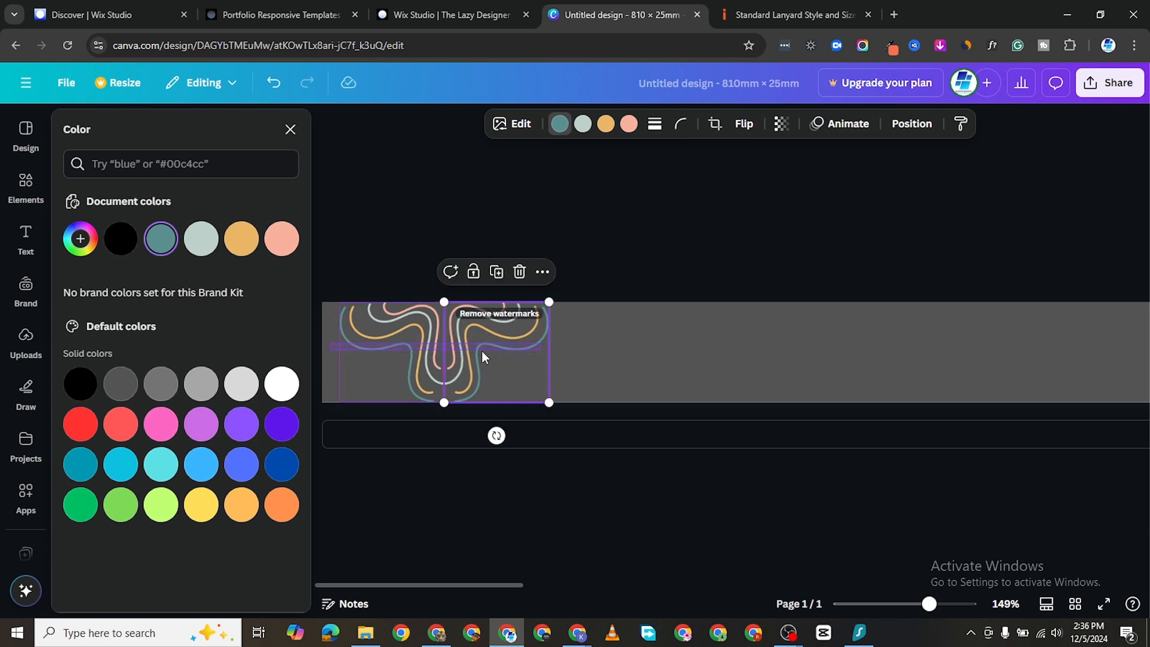
Group the two mirrored wavy-lines graphics and place a duplicate of the group to the right of the original.
{"action": "key", "text": "ctrl+a"}
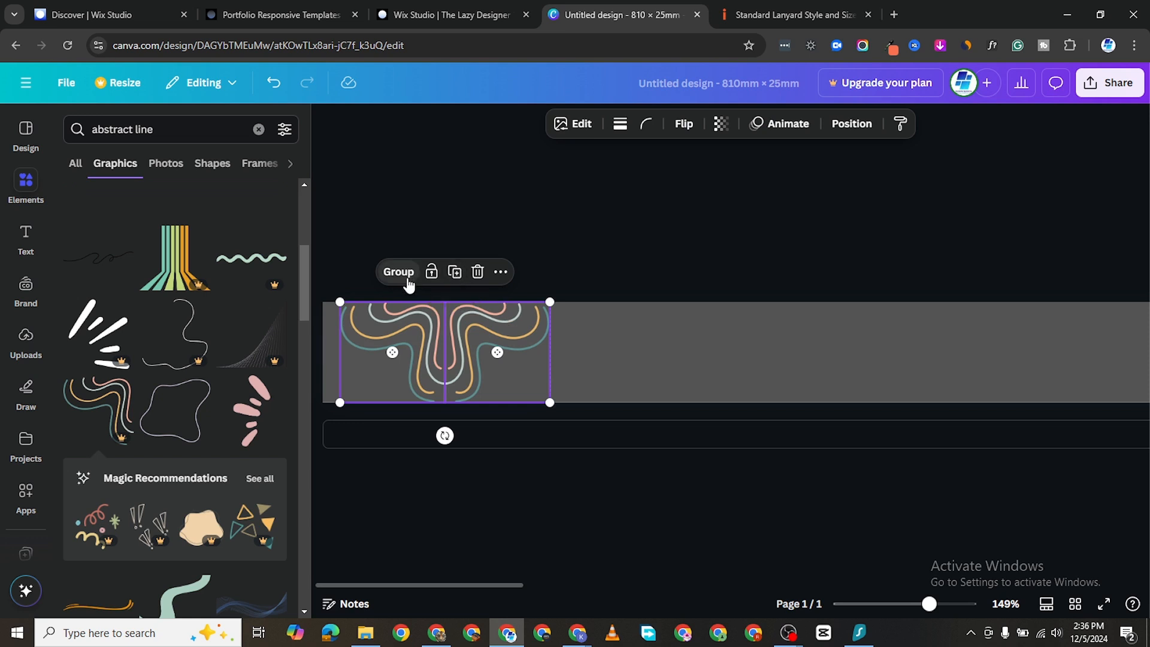
{"action": "left_click", "coordinate": [409, 273]}
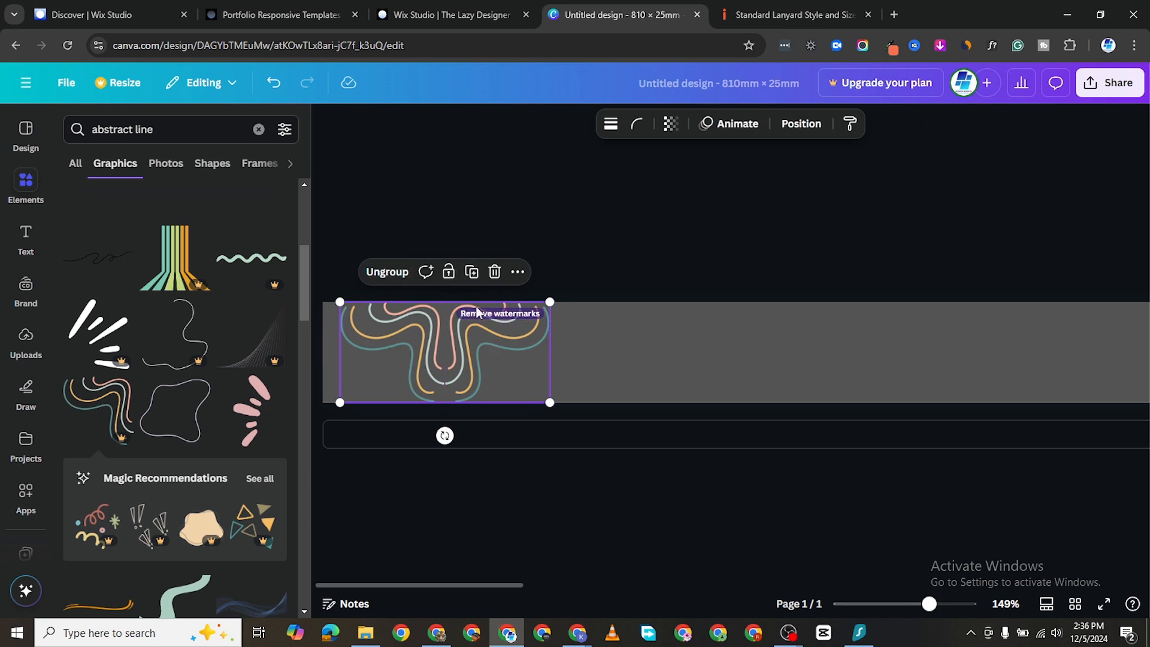
{"action": "left_click", "coordinate": [472, 272]}
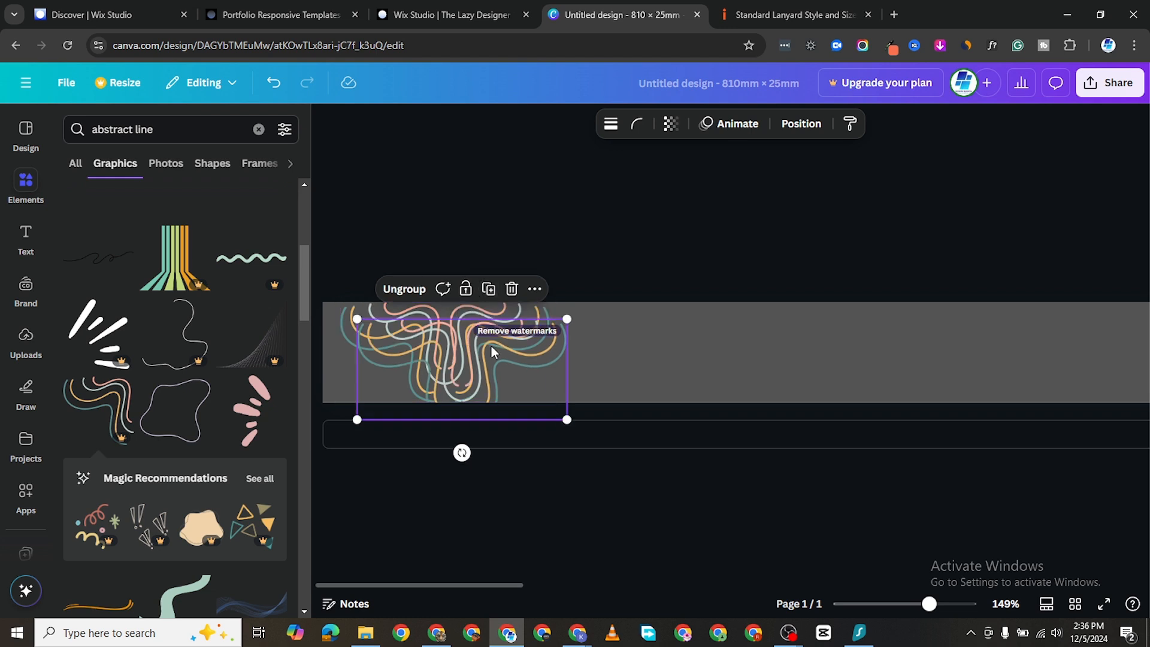
{"action": "left_click_drag", "start_coordinate": [491, 346], "coordinate": [691, 328]}
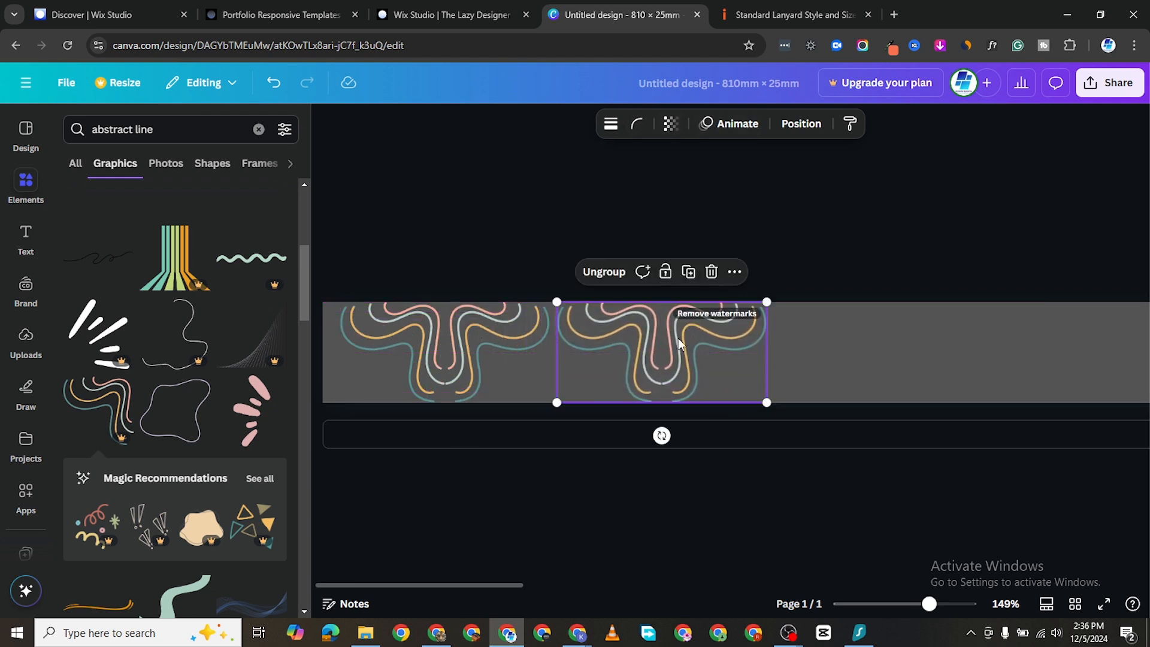
Rotate the copied group upside down and move it left along the lower edge so it slightly overlaps the first group.
{"action": "left_click", "coordinate": [680, 337]}
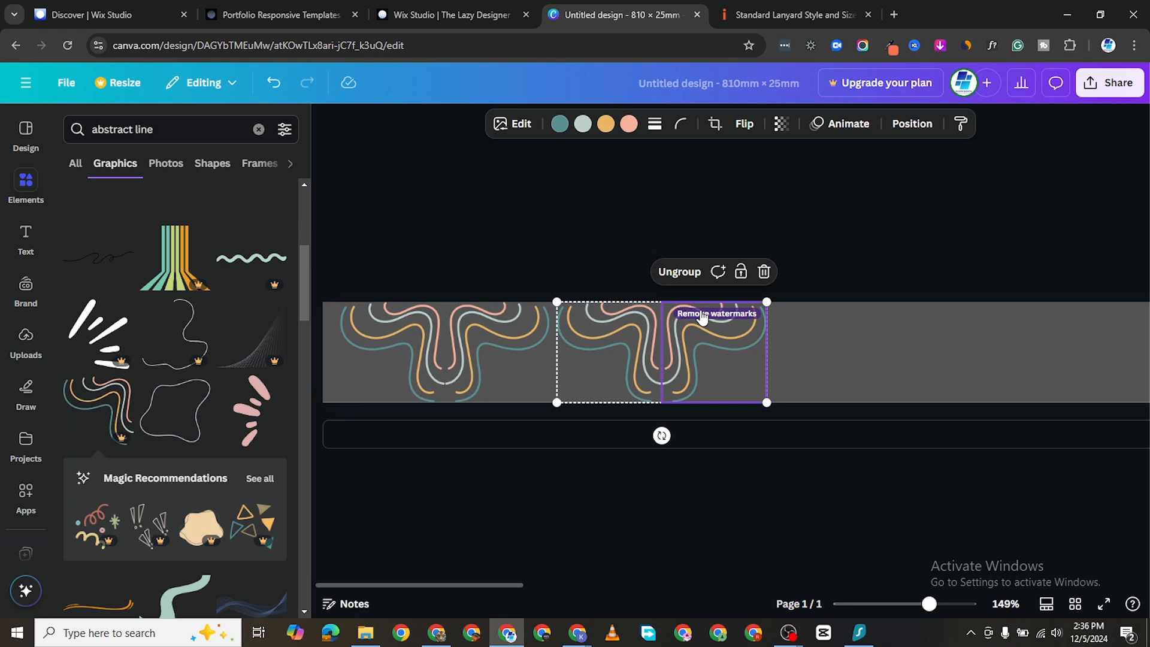
{"action": "left_click", "coordinate": [612, 353]}
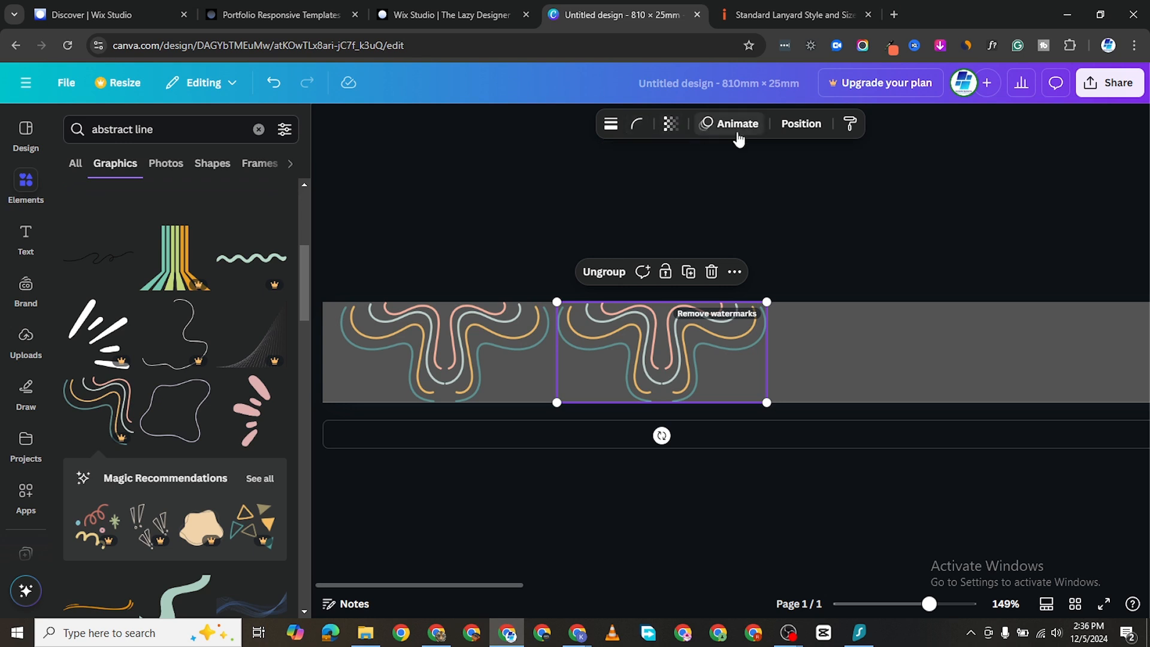
{"action": "left_click_drag", "start_coordinate": [659, 436], "coordinate": [660, 230]}
{"action": "left_click_drag", "start_coordinate": [669, 374], "coordinate": [634, 363]}
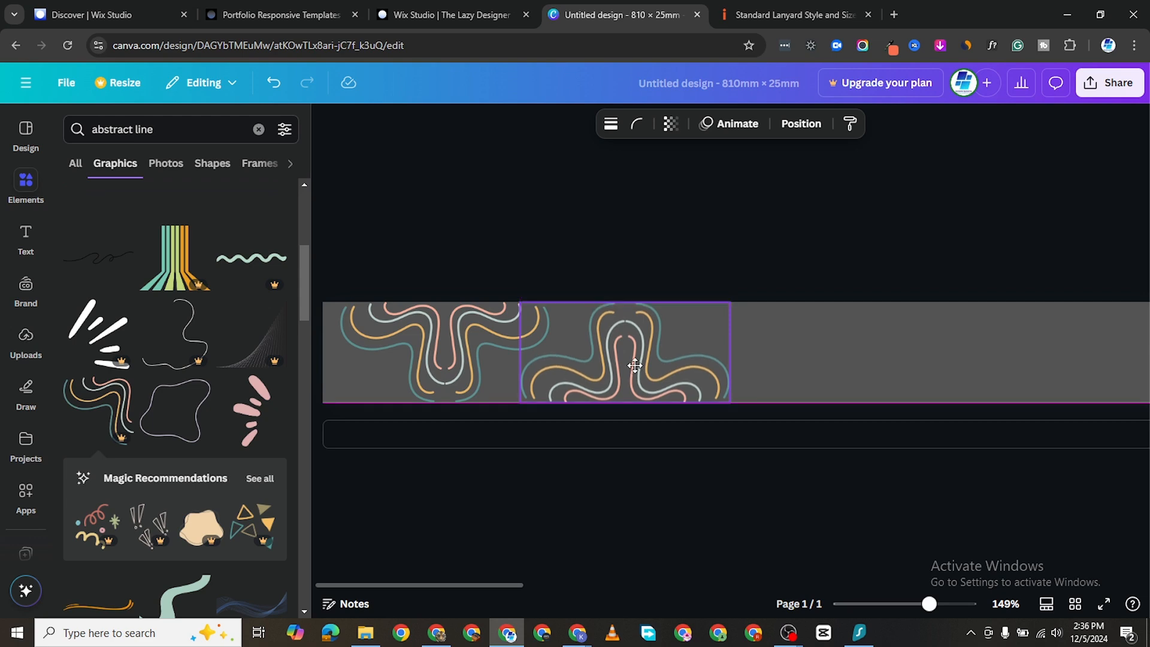
Duplicate the first upright group and place the copy on the right of the upside-down group, slightly overlapping it.
{"action": "left_click", "coordinate": [455, 373]}
{"action": "left_click", "coordinate": [451, 361]}
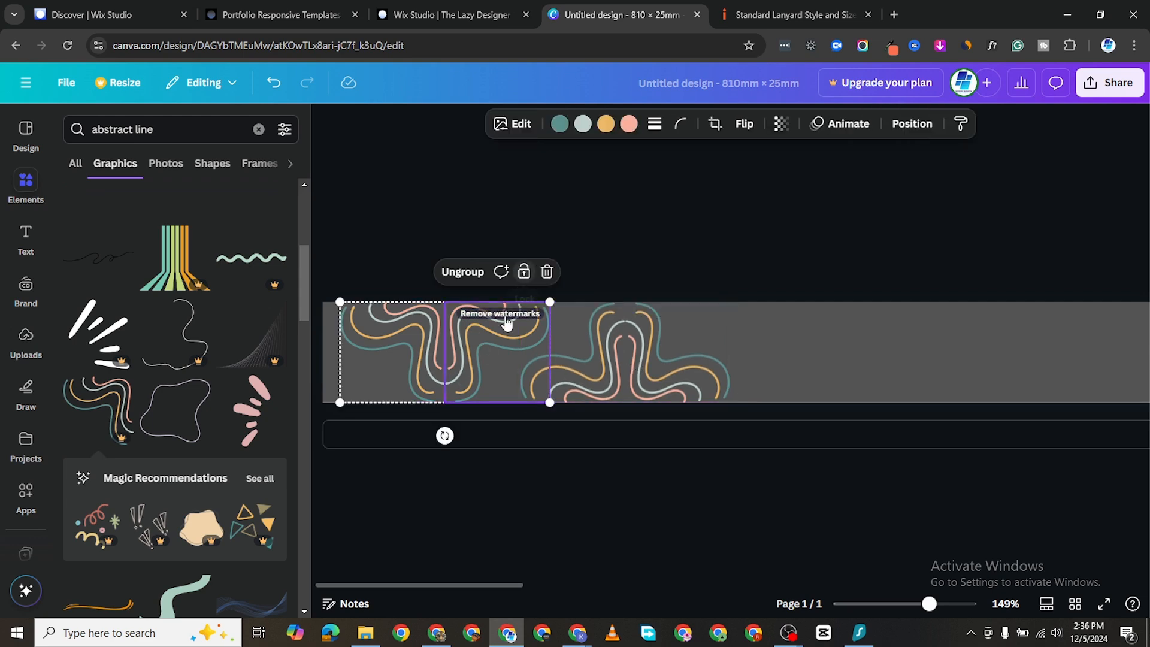
{"action": "left_click", "coordinate": [815, 354]}
{"action": "left_click", "coordinate": [456, 364]}
{"action": "left_click", "coordinate": [756, 361]}
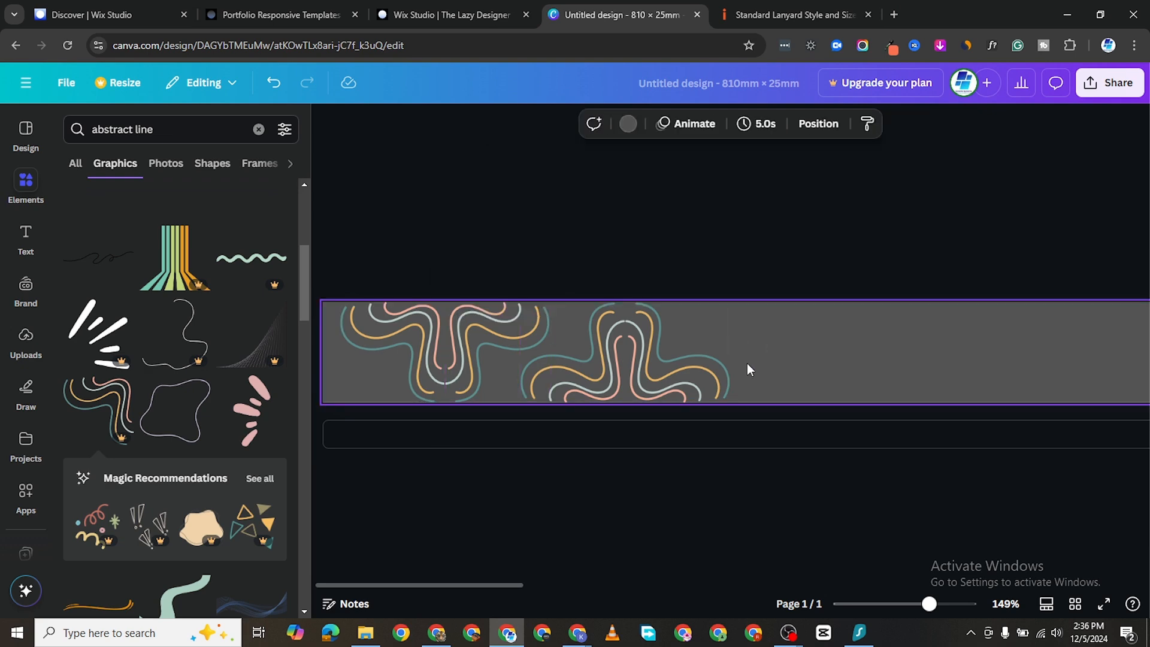
{"action": "left_click", "coordinate": [495, 356]}
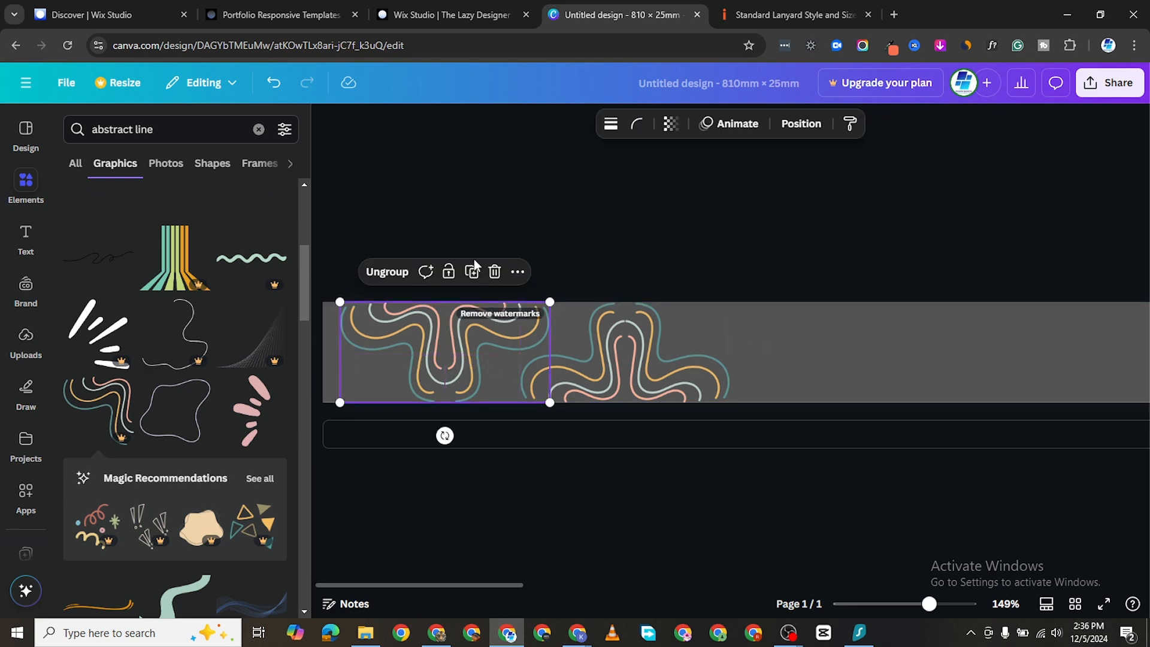
{"action": "left_click", "coordinate": [472, 271]}
{"action": "mouse_move", "coordinate": [796, 358]}
{"action": "left_mouse_down"}
{"action": "mouse_move", "coordinate": [863, 355]}
{"action": "mouse_move", "coordinate": [823, 351]}
{"action": "left_mouse_up"}
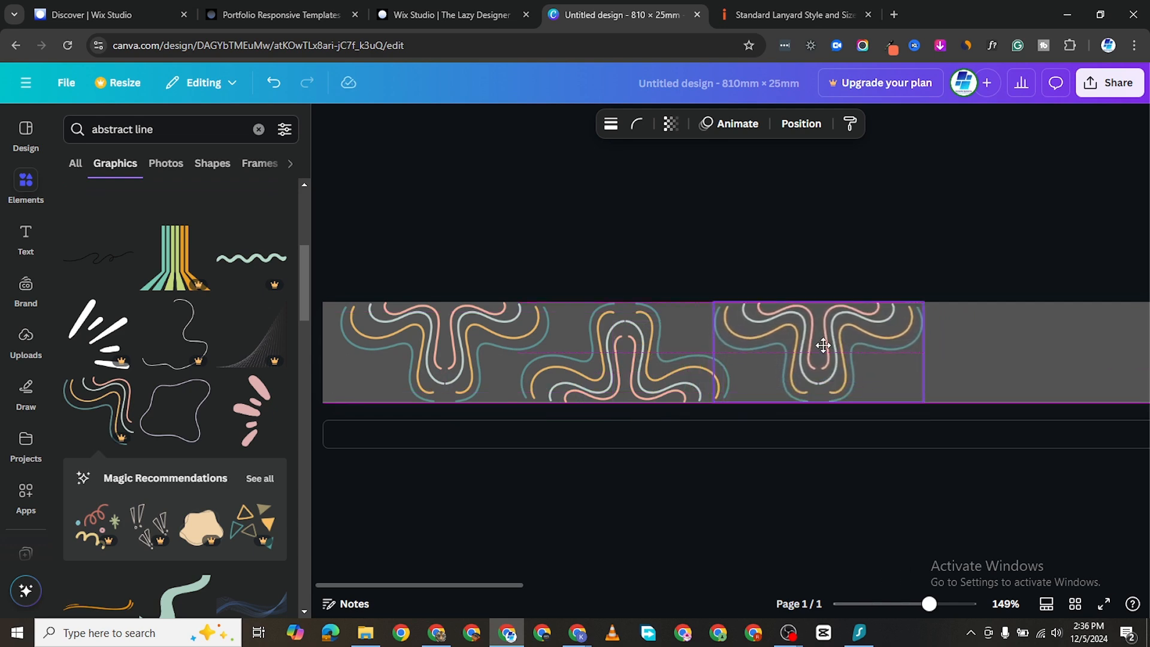
Shift the first wavy-lines group slightly closer to the page's left end.
{"action": "left_click", "coordinate": [601, 355]}
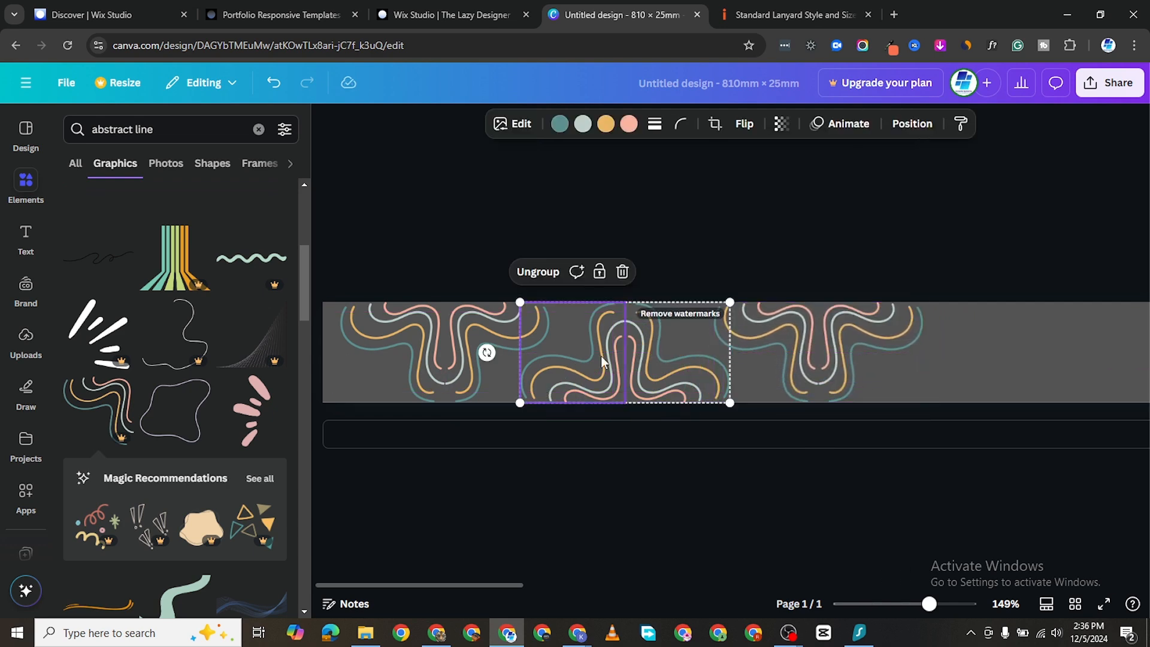
{"action": "left_click", "coordinate": [509, 388]}
{"action": "mouse_move", "coordinate": [531, 390]}
{"action": "left_mouse_down"}
{"action": "mouse_move", "coordinate": [616, 354]}
{"action": "mouse_move", "coordinate": [508, 377]}
{"action": "mouse_move", "coordinate": [520, 378]}
{"action": "left_mouse_up"}
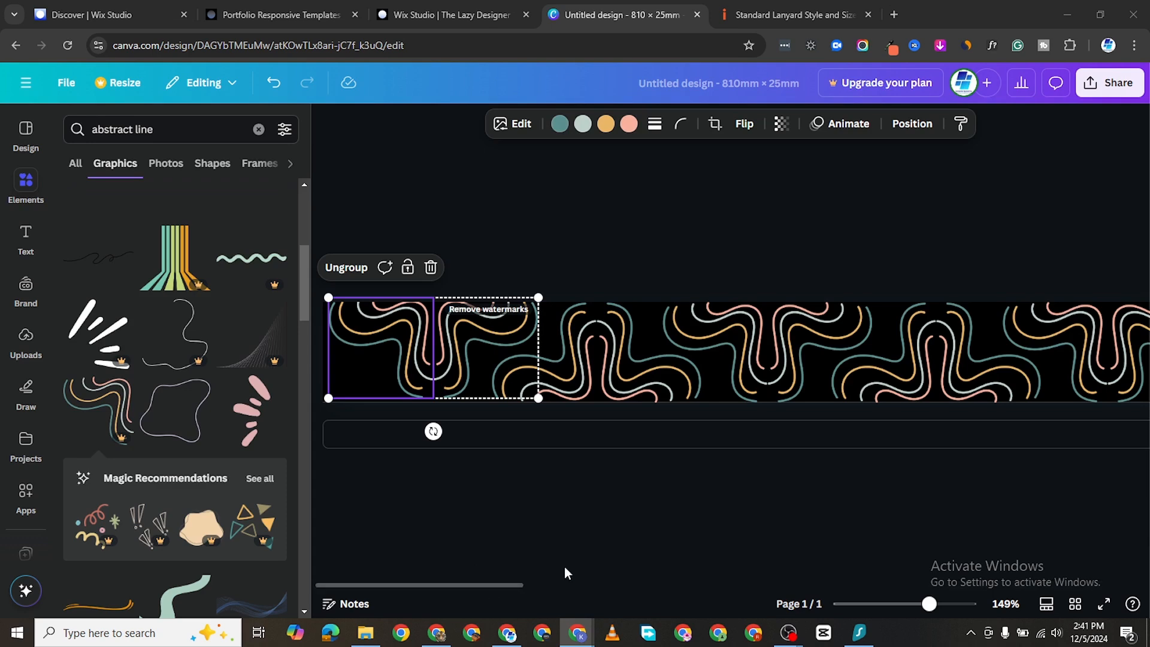
Browse the font combinations and place the "Sticker" text style over the pattern near the lanyard's left end.
{"action": "left_click_drag", "start_coordinate": [930, 605], "coordinate": [901, 605]}
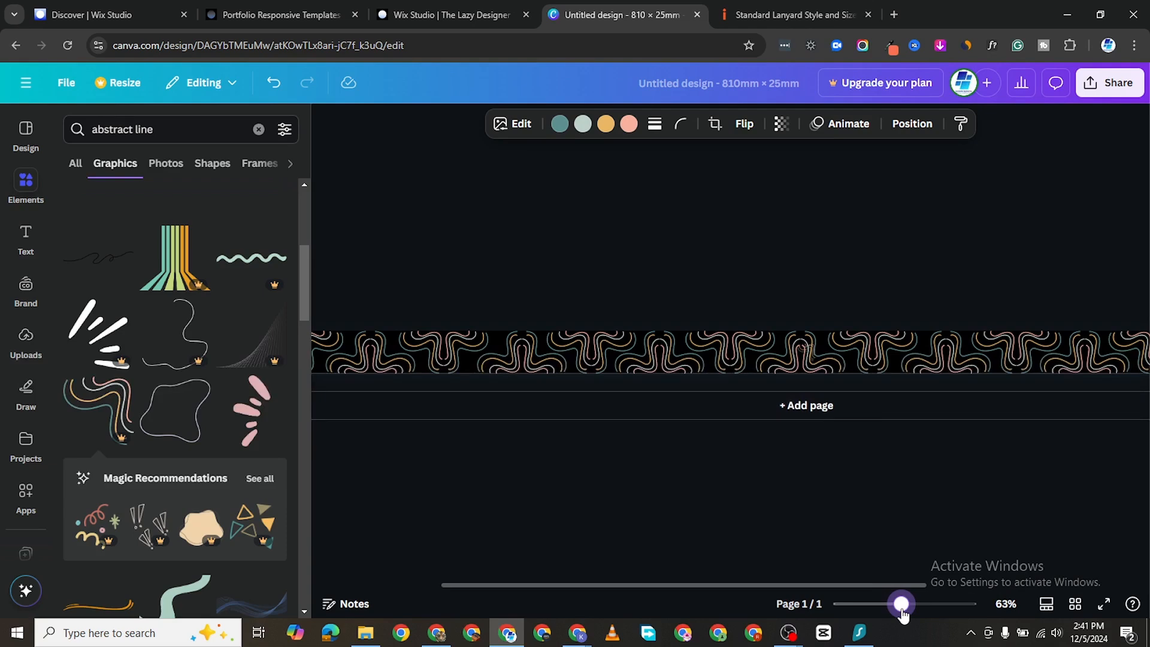
{"action": "left_click_drag", "start_coordinate": [902, 605], "coordinate": [945, 626]}
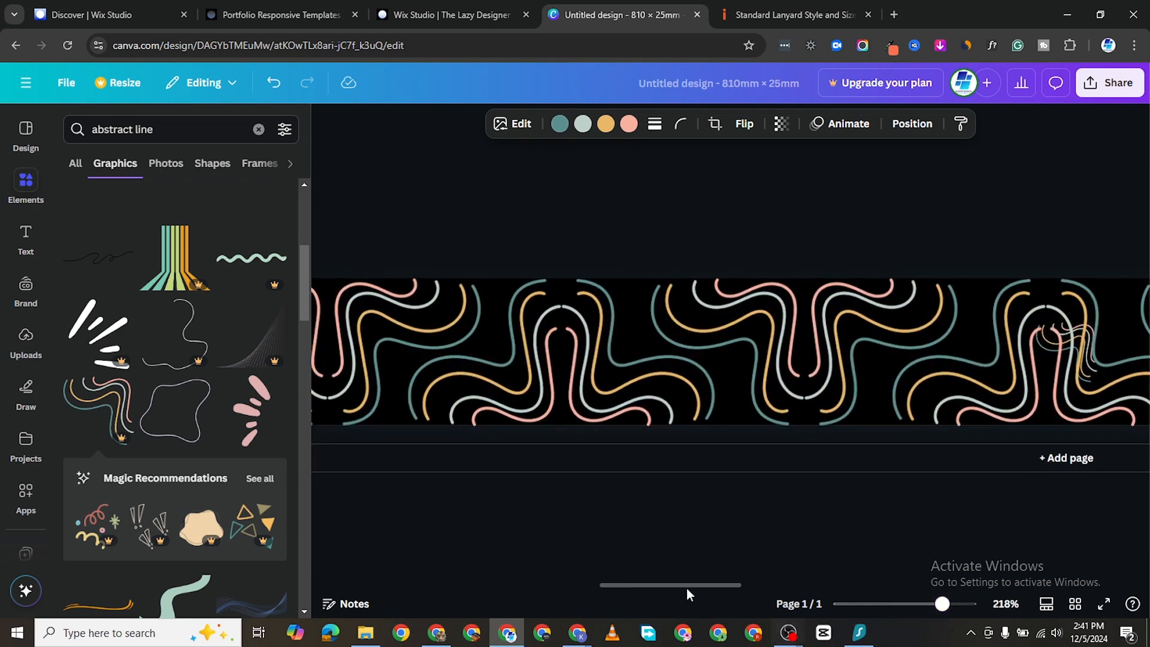
{"action": "left_click_drag", "start_coordinate": [663, 581], "coordinate": [347, 559]}
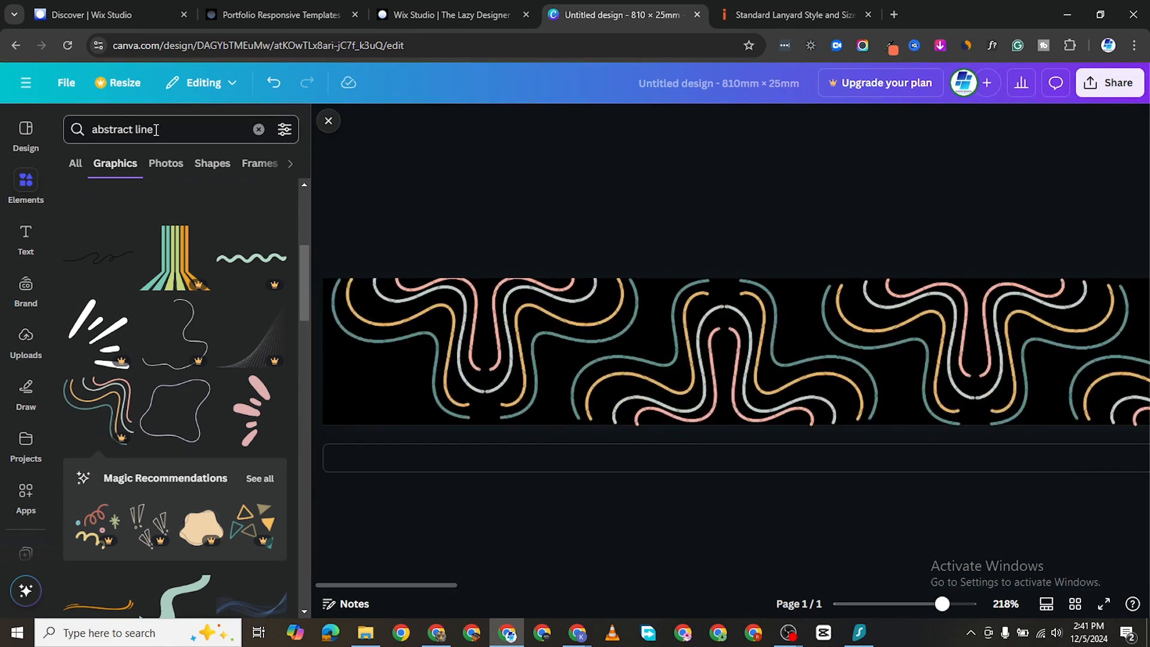
{"action": "left_click", "coordinate": [26, 239]}
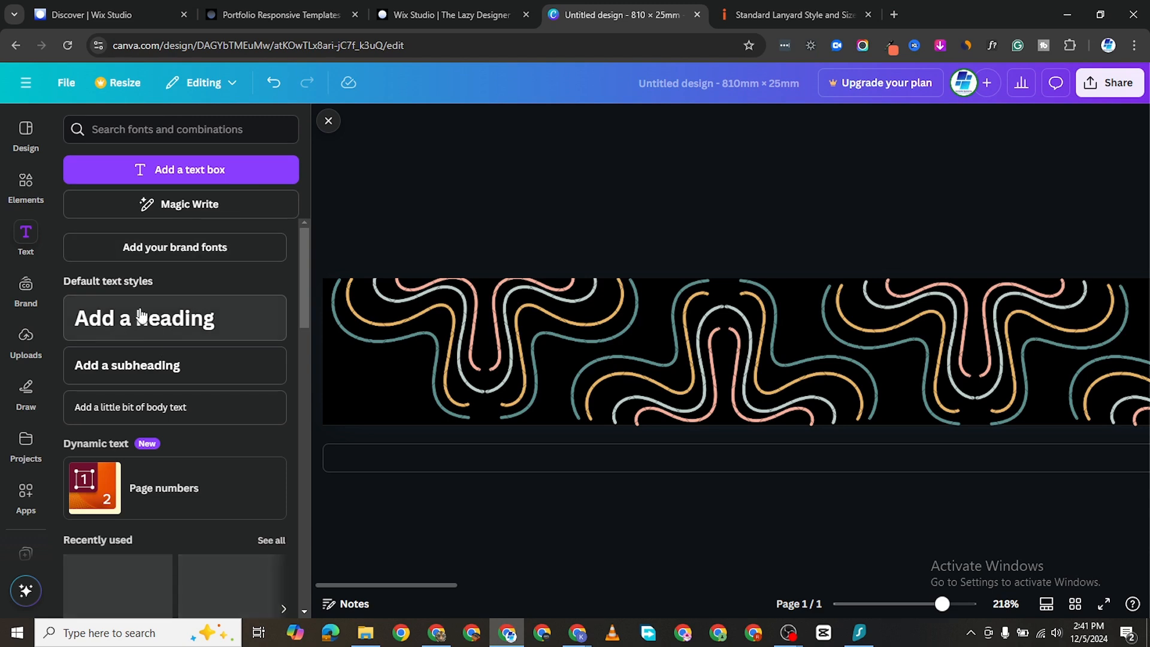
{"action": "scroll", "coordinate": [145, 317], "scroll_direction": "down", "scroll_amount": 9}
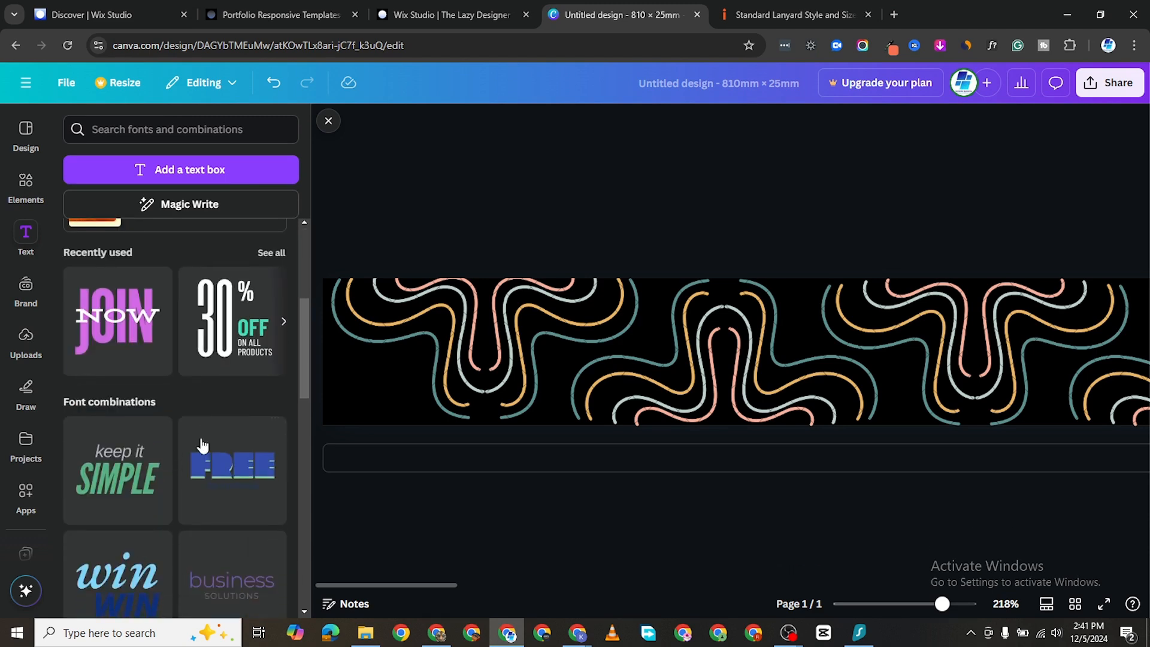
{"action": "scroll", "coordinate": [183, 386], "scroll_direction": "down", "scroll_amount": 4}
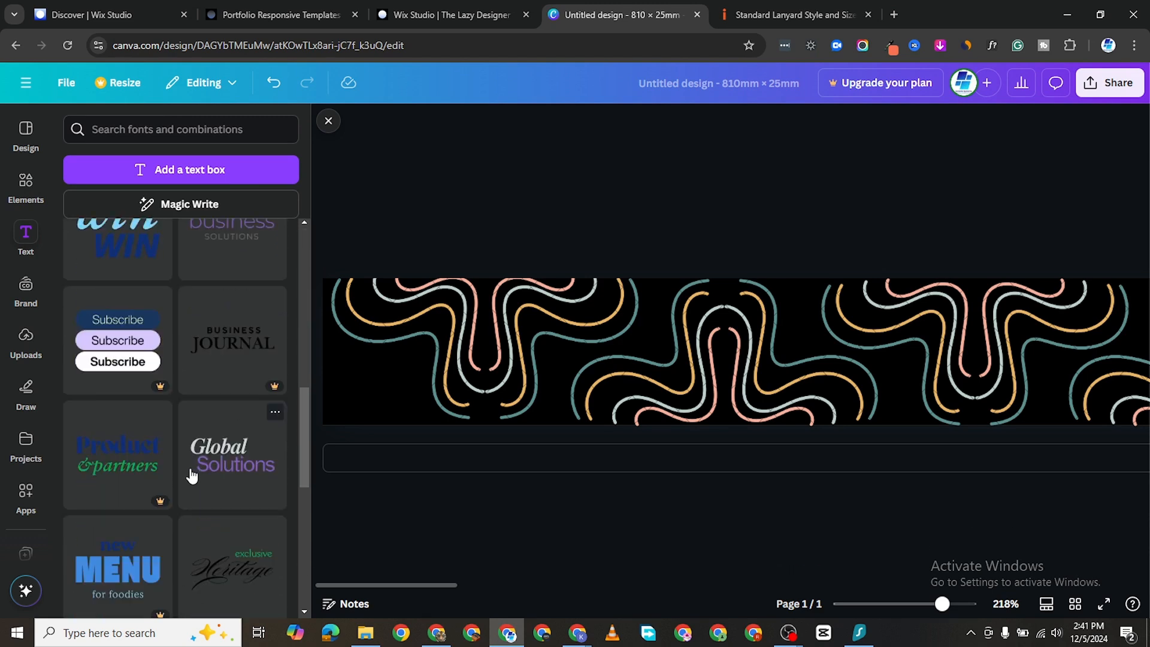
{"action": "scroll", "coordinate": [192, 436], "scroll_direction": "down", "scroll_amount": 5}
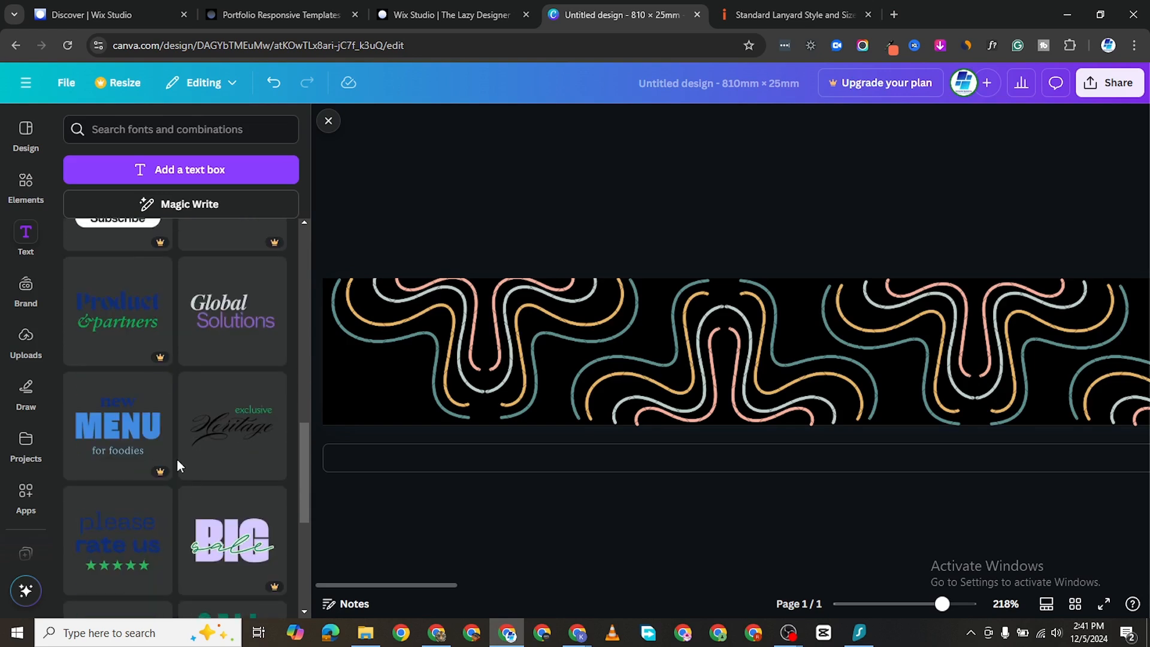
{"action": "scroll", "coordinate": [162, 413], "scroll_direction": "down", "scroll_amount": 6}
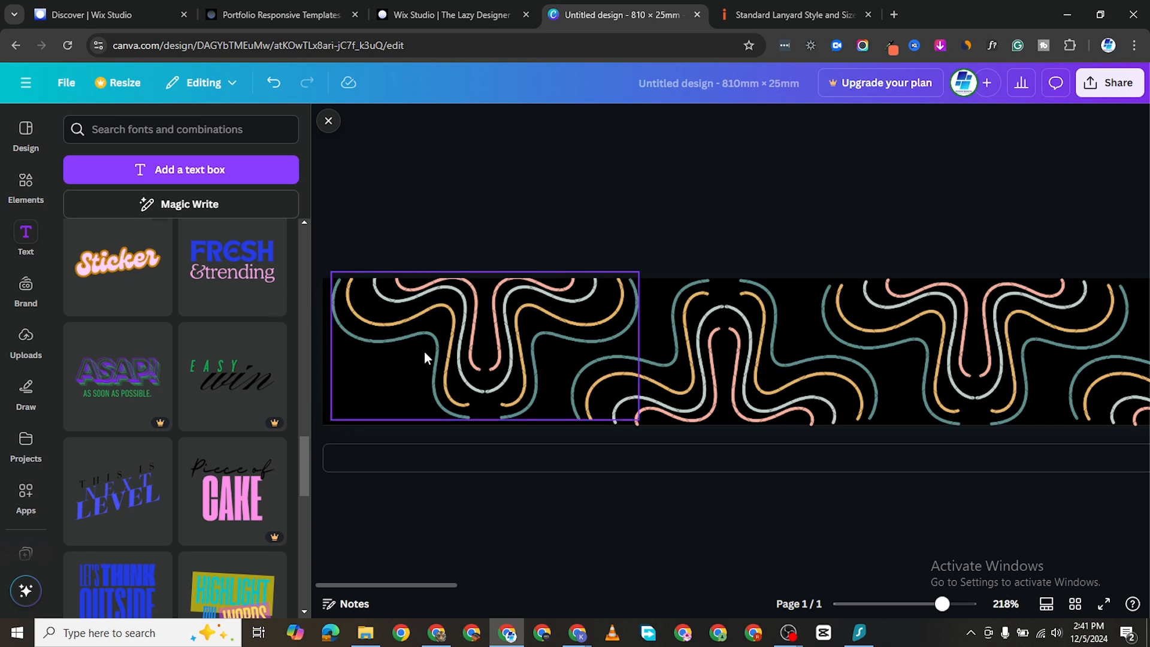
{"action": "left_click", "coordinate": [470, 349]}
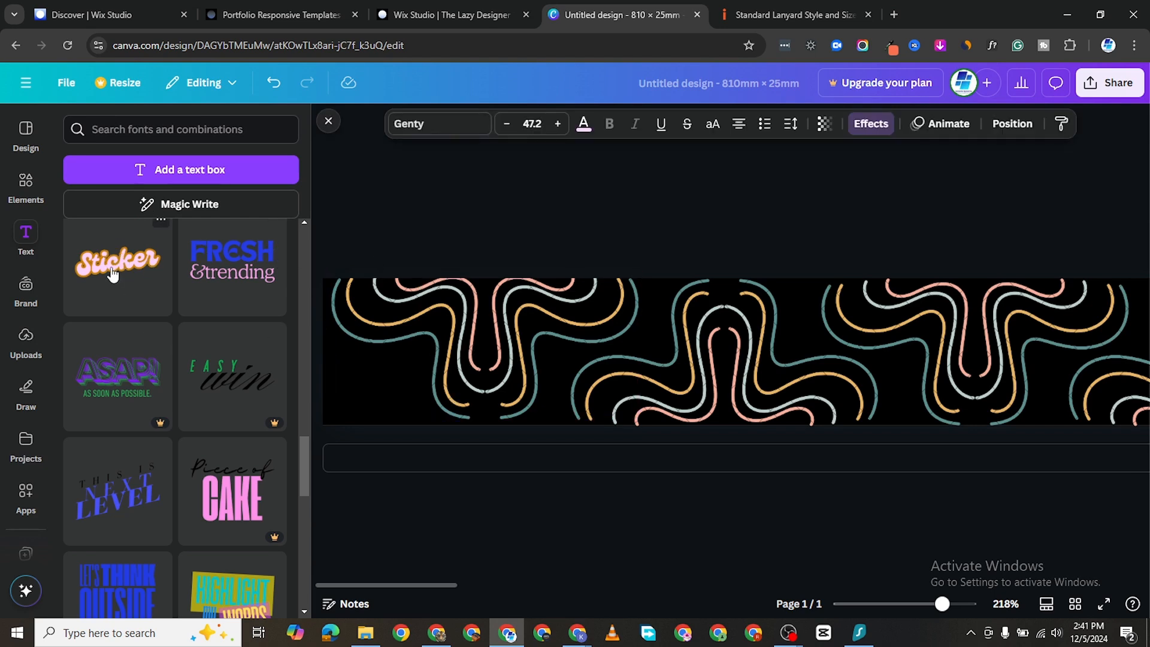
{"action": "left_click_drag", "start_coordinate": [112, 274], "coordinate": [591, 369]}
Change the fill colour of the "Sticker" text to solid red.
{"action": "left_click", "coordinate": [584, 123]}
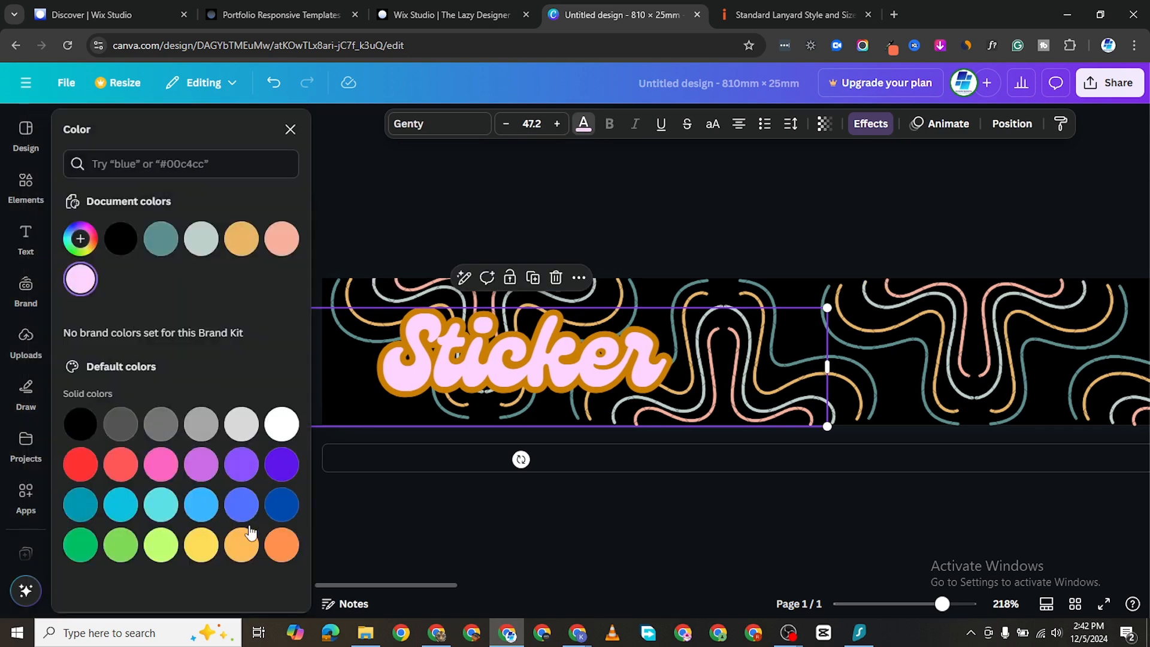
{"action": "left_click", "coordinate": [82, 462]}
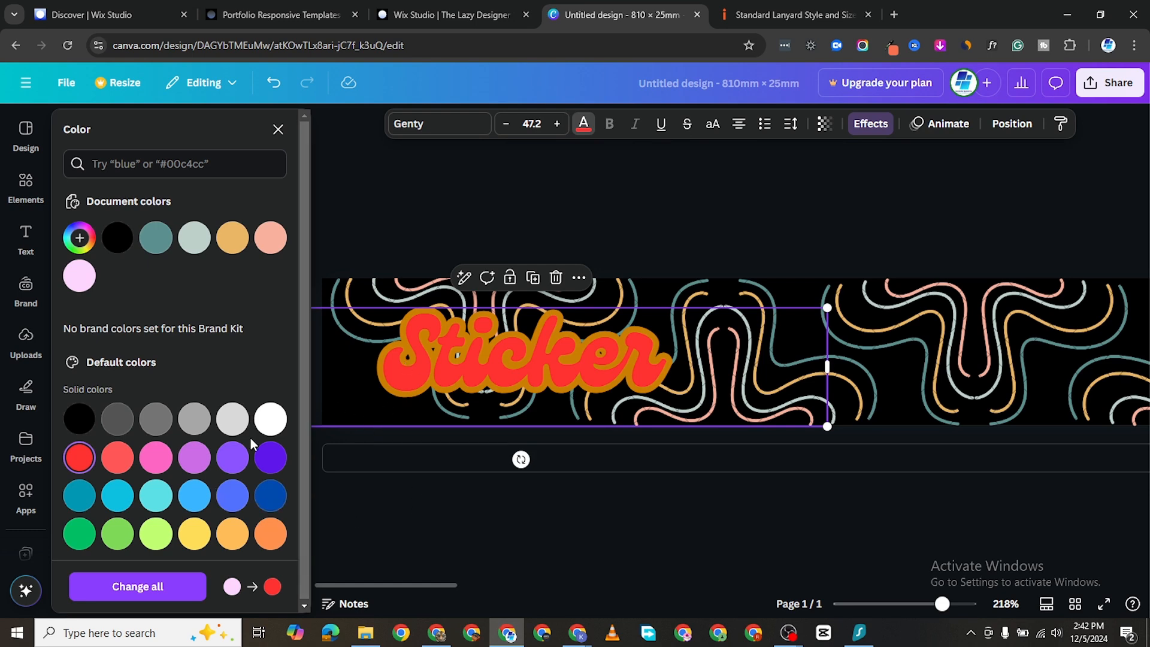
{"action": "scroll", "coordinate": [272, 537], "scroll_direction": "down", "scroll_amount": 1}
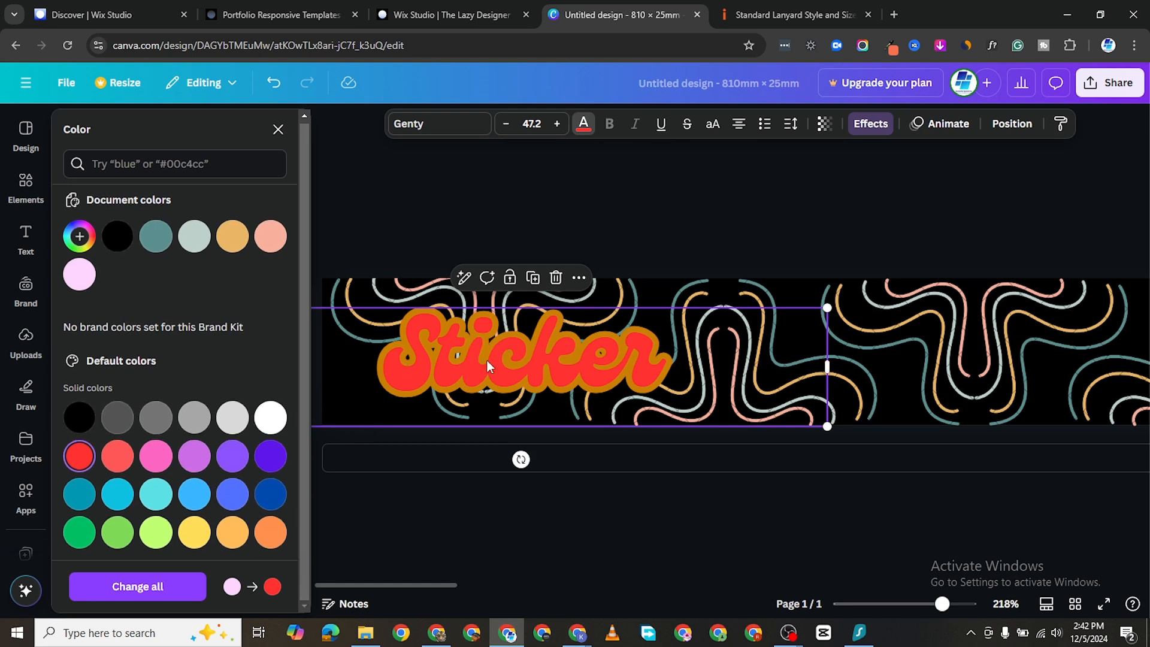
Change the outline effect colour of the "Sticker" text to white.
{"action": "left_click", "coordinate": [873, 125]}
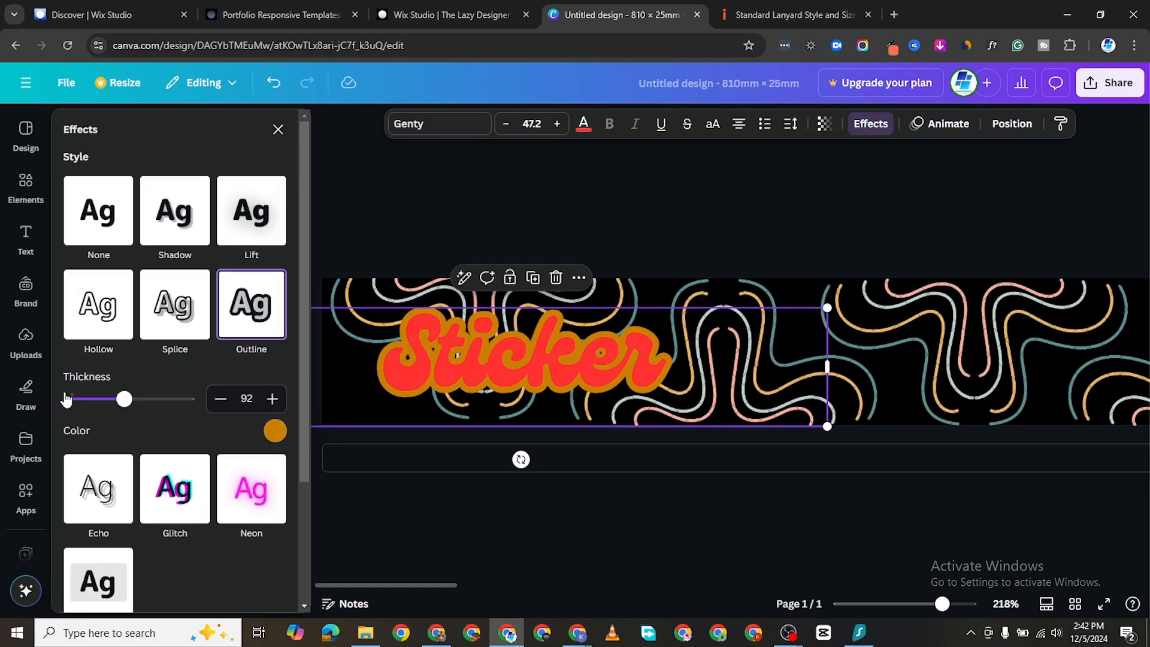
{"action": "left_click", "coordinate": [275, 431]}
{"action": "left_click", "coordinate": [249, 405]}
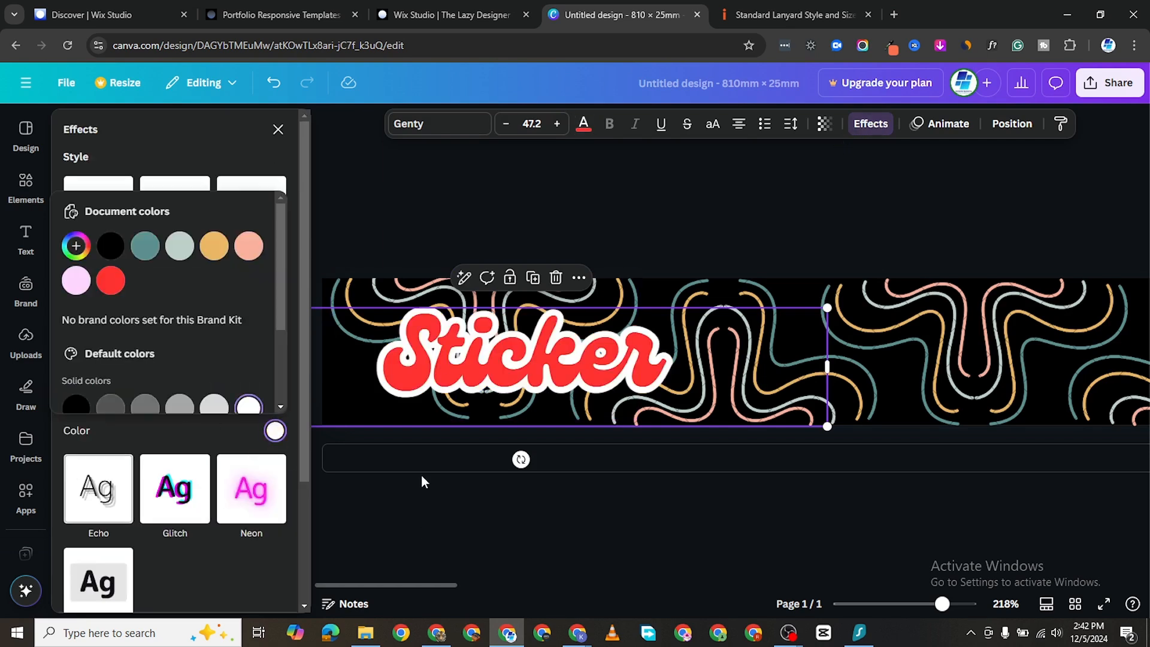
Replace the "Sticker" wording with "Good Man" and finish editing the text.
{"action": "double_click", "coordinate": [507, 356]}
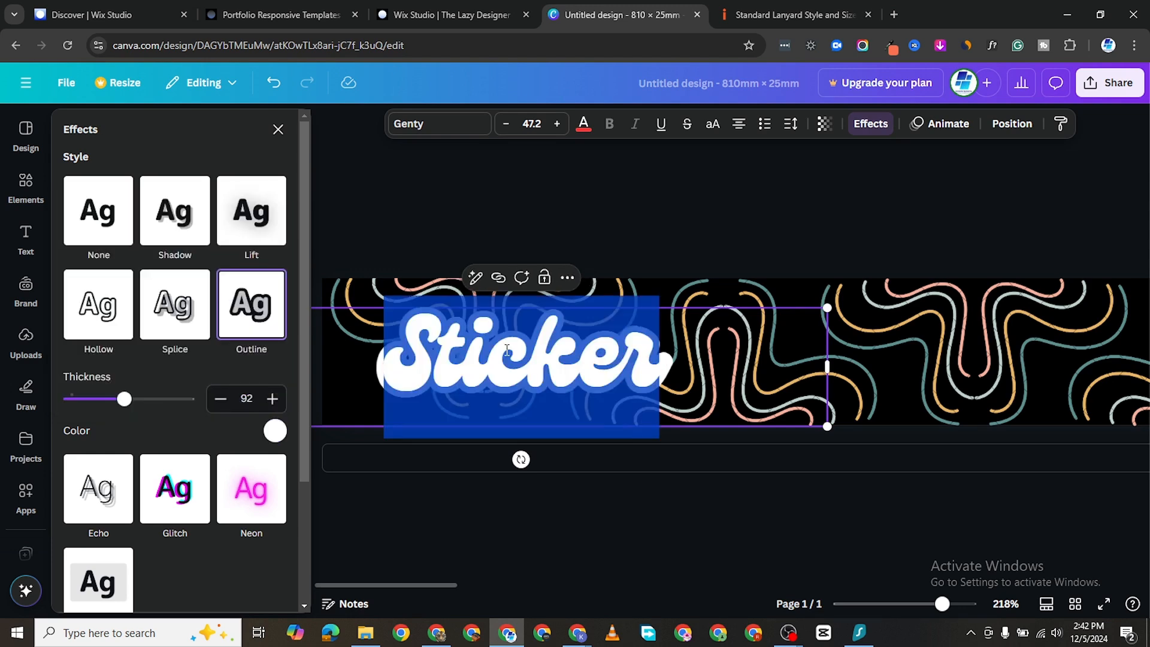
{"action": "type", "text": "goo"}
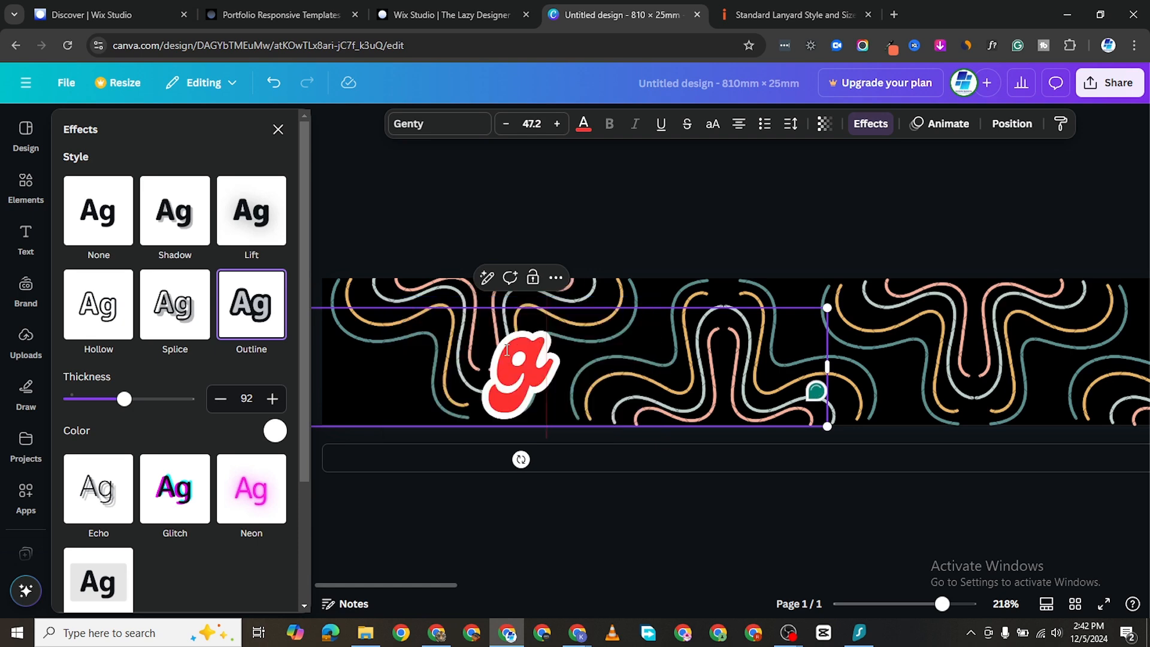
{"action": "key", "text": "BackSpace"}
{"action": "key", "text": "BackSpace"}
{"action": "key", "text": "BackSpace"}
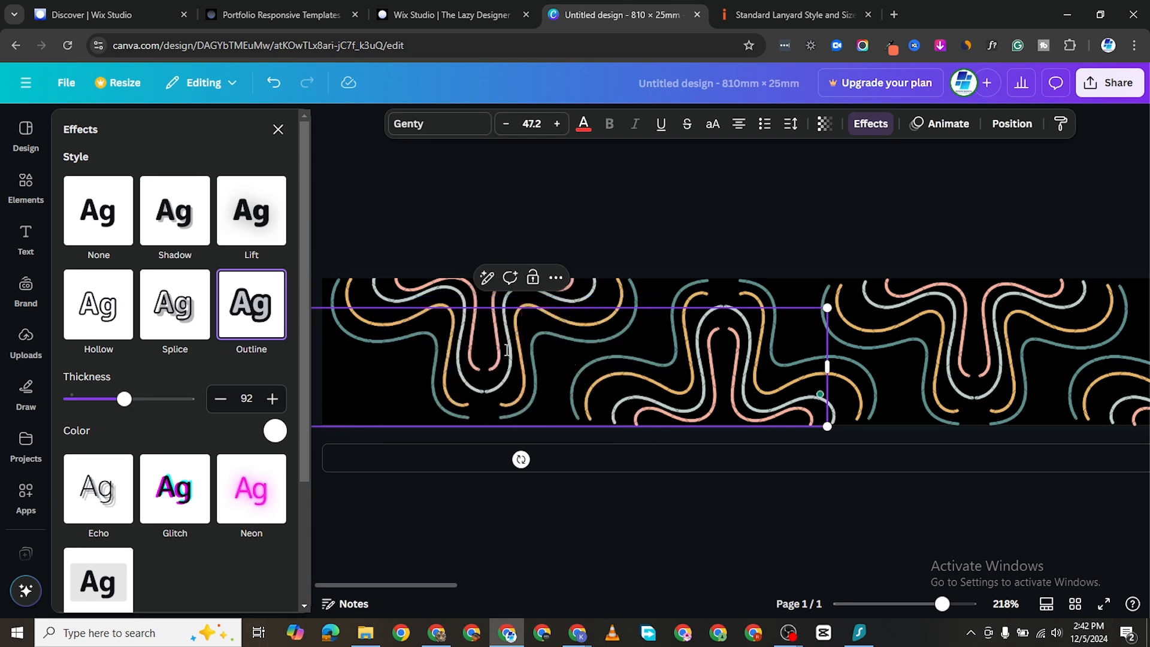
{"action": "type", "text": "good Man"}
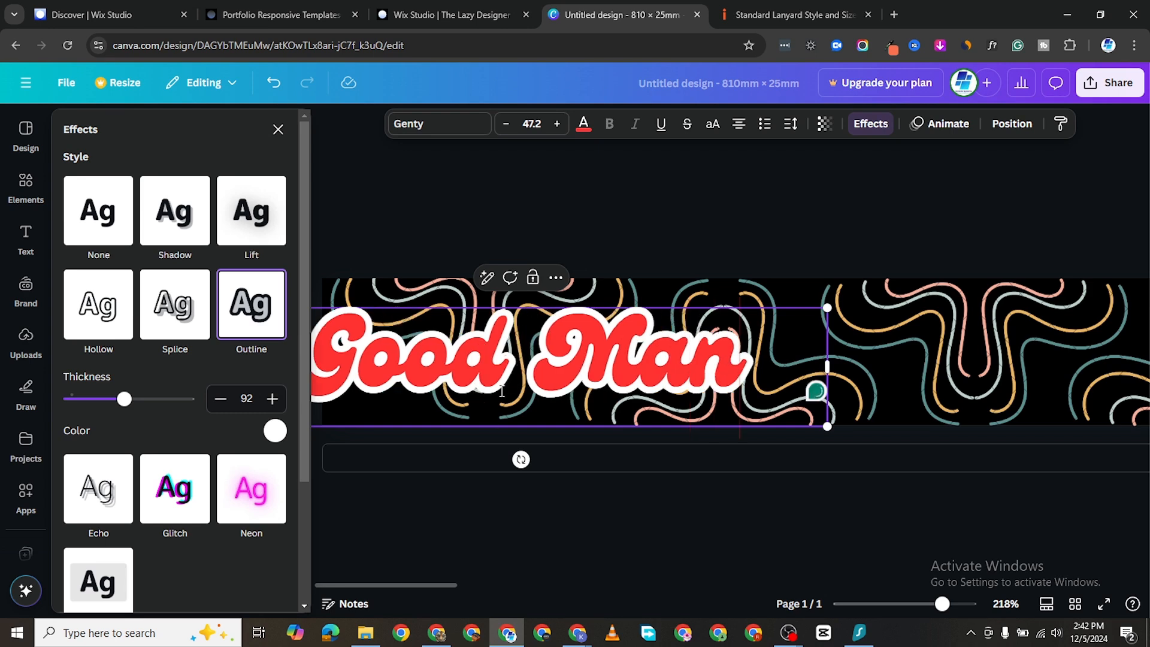
{"action": "key", "text": "Escape"}
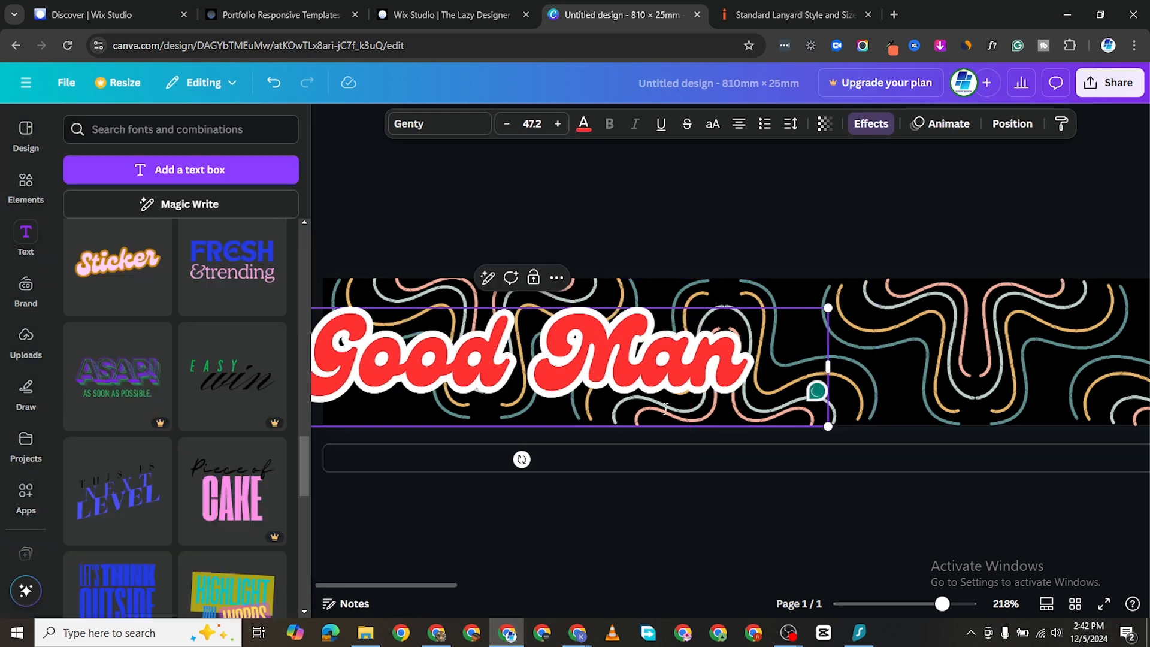
{"action": "left_click", "coordinate": [965, 365]}
Move the "Good Man" text right so it sits fully on the lanyard's left end, and reduce its font size to 44.2.
{"action": "left_click_drag", "start_coordinate": [528, 329], "coordinate": [616, 349]}
{"action": "scroll", "coordinate": [720, 487], "scroll_direction": "down", "scroll_amount": 5, "text": "ctrl"}
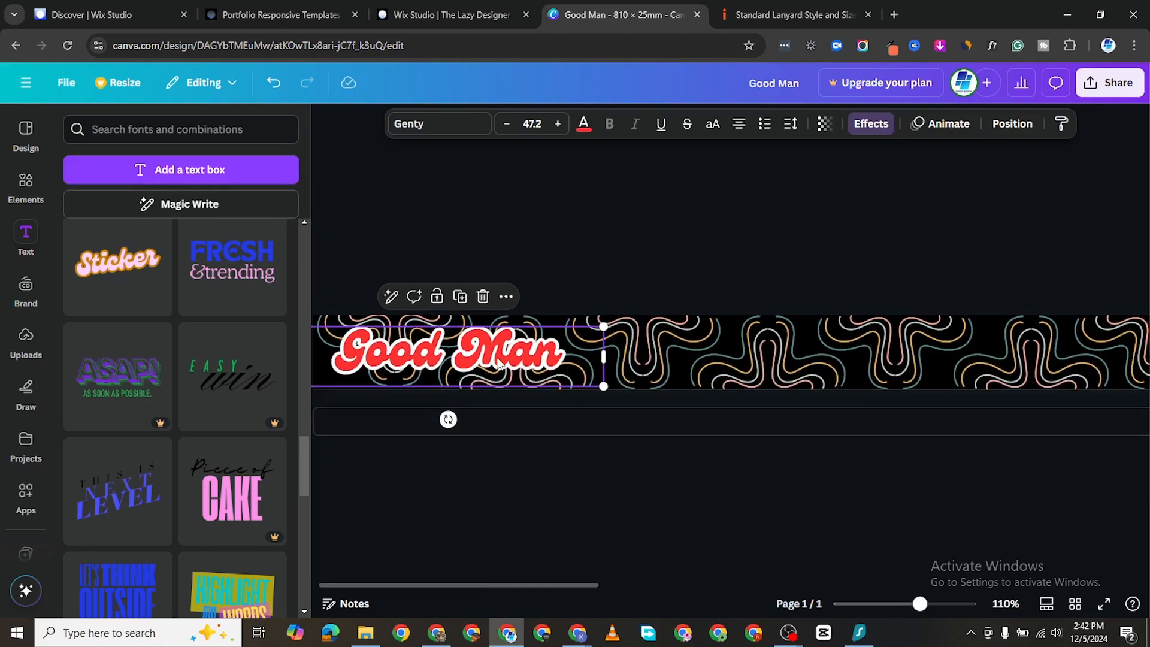
{"action": "triple_click", "coordinate": [526, 348]}
{"action": "left_click", "coordinate": [507, 124]}
{"action": "left_click", "coordinate": [507, 124]}
{"action": "left_click", "coordinate": [506, 124]}
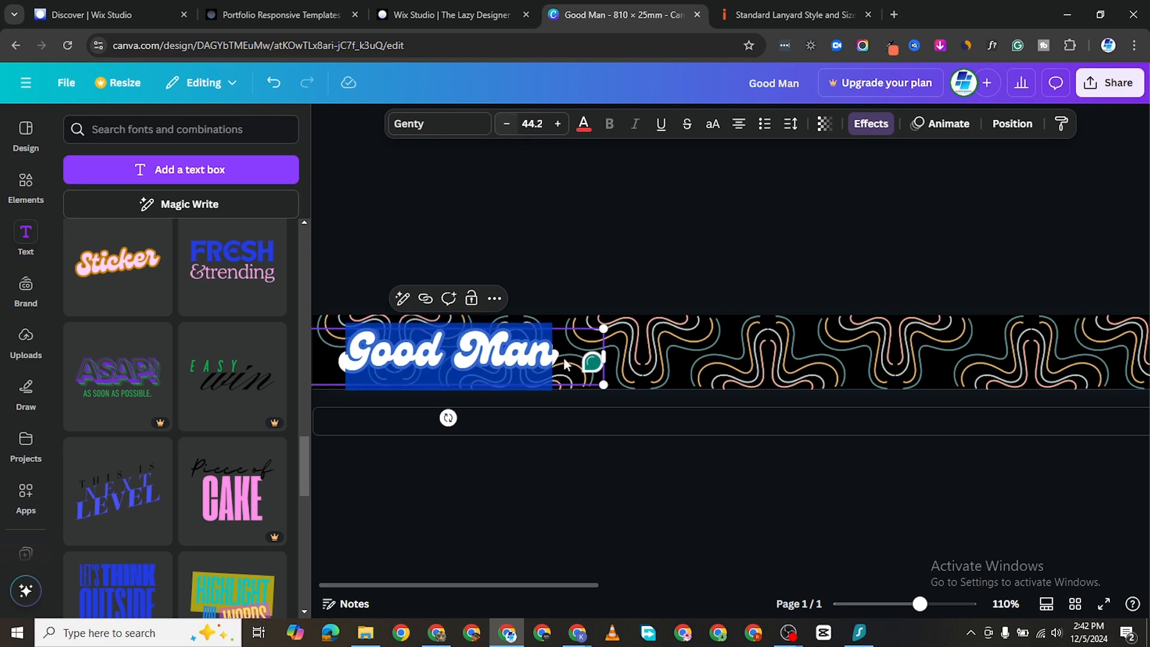
{"action": "left_click", "coordinate": [575, 503]}
Duplicate the "Good Man" text and move the copy to the right along the lanyard.
{"action": "left_click", "coordinate": [523, 348]}
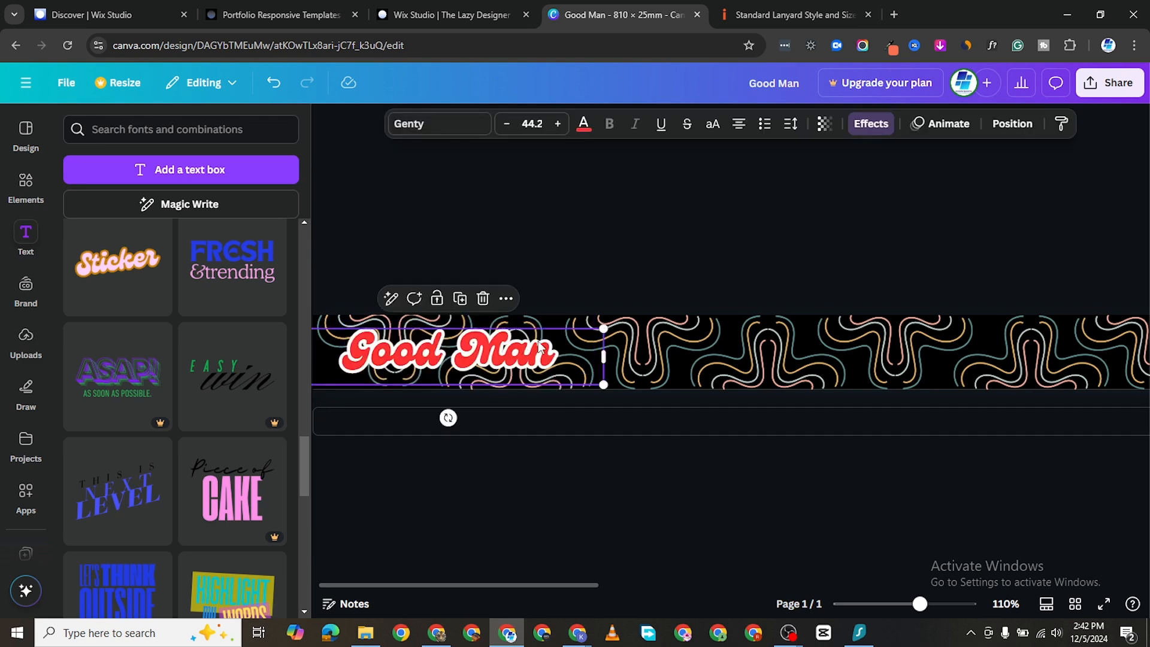
{"action": "left_click", "coordinate": [460, 298]}
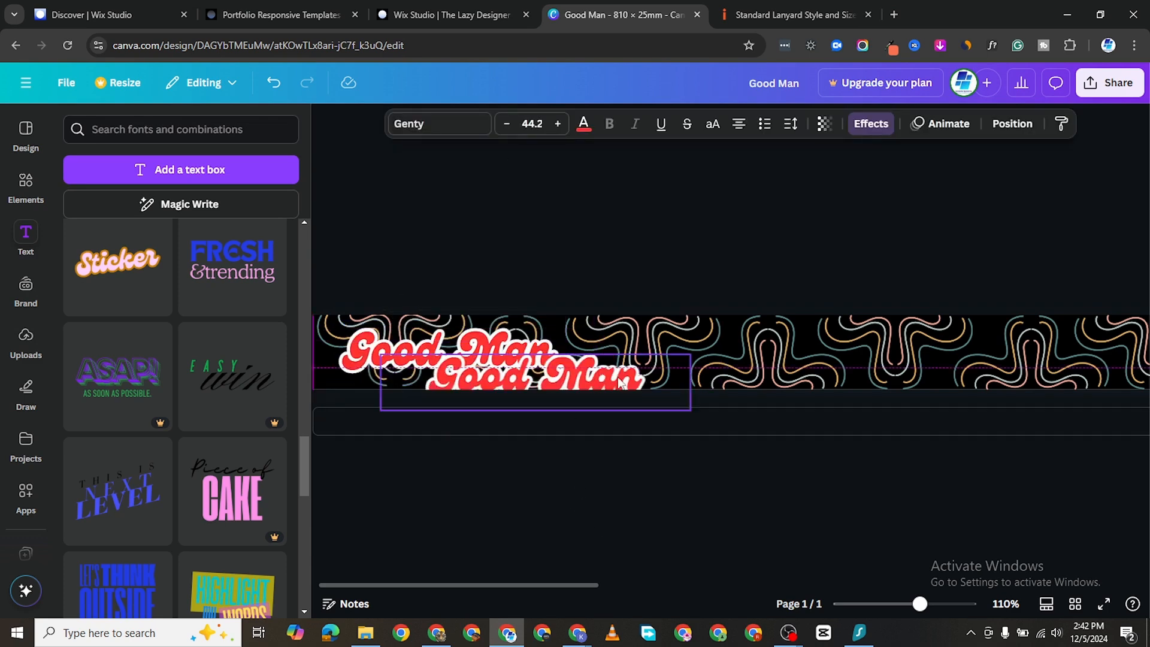